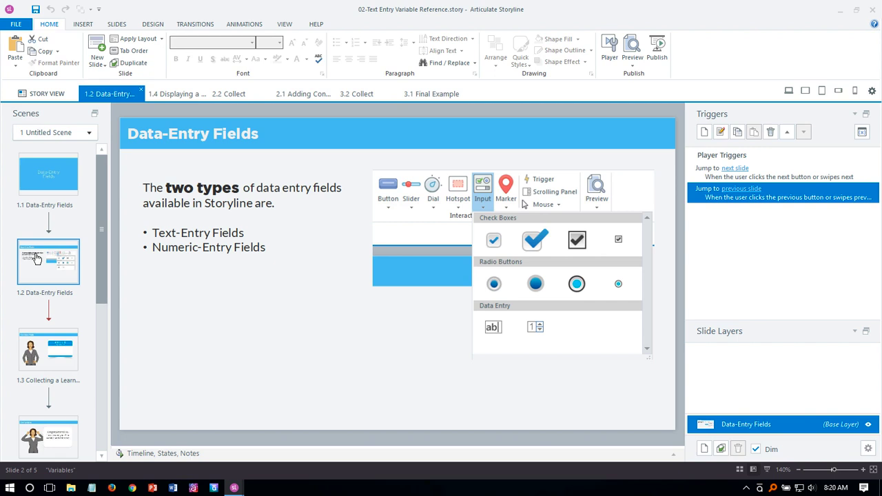
Open slide 1.3 'Text Entry Fields' and select the HELLO name-tag picture.
{"action": "left_click", "coordinate": [38, 355]}
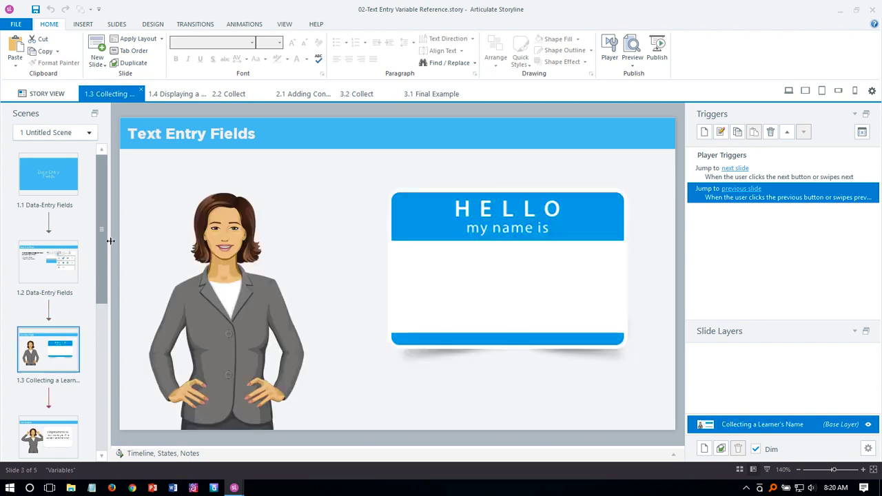
{"action": "left_click_drag", "start_coordinate": [105, 239], "coordinate": [101, 310]}
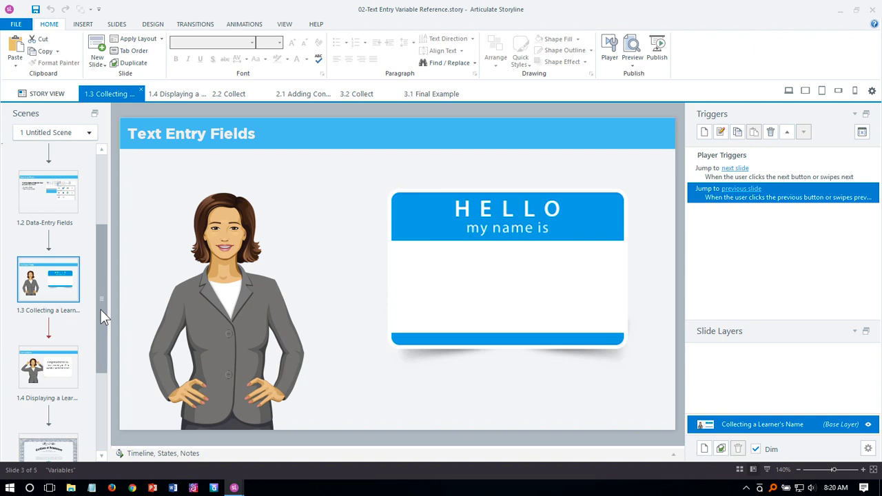
{"action": "left_click", "coordinate": [482, 258]}
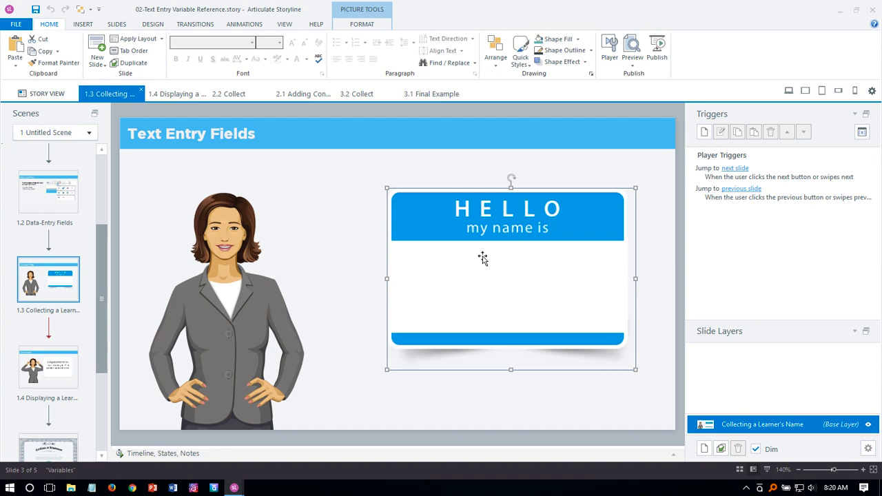
Place a text entry field in the blank white area of the HELLO name tag.
{"action": "left_click", "coordinate": [88, 25]}
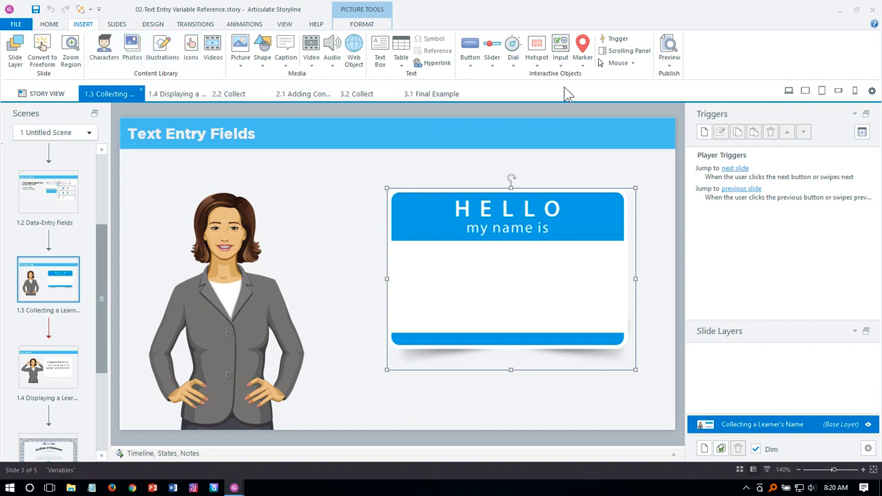
{"action": "left_click", "coordinate": [561, 63]}
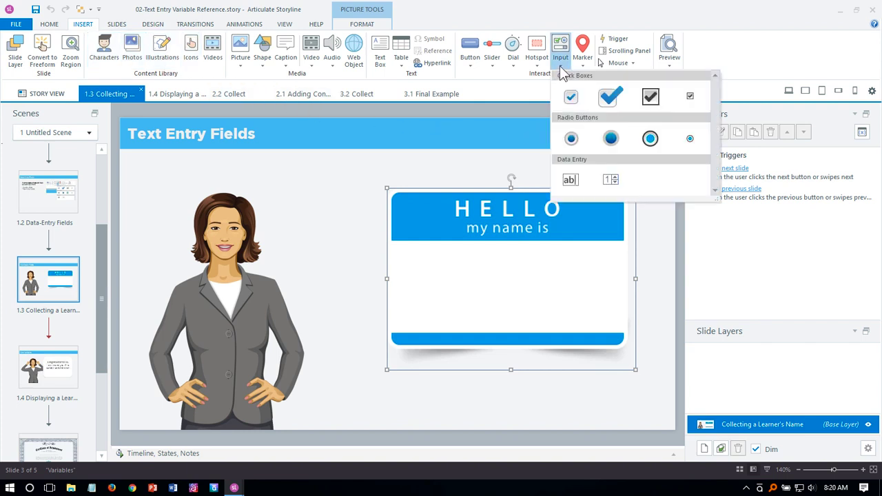
{"action": "left_click", "coordinate": [575, 185]}
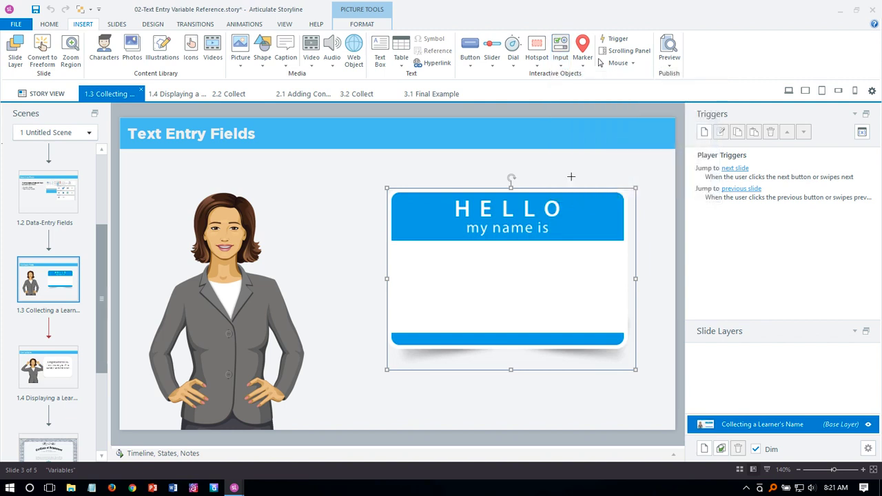
{"action": "left_click", "coordinate": [441, 267]}
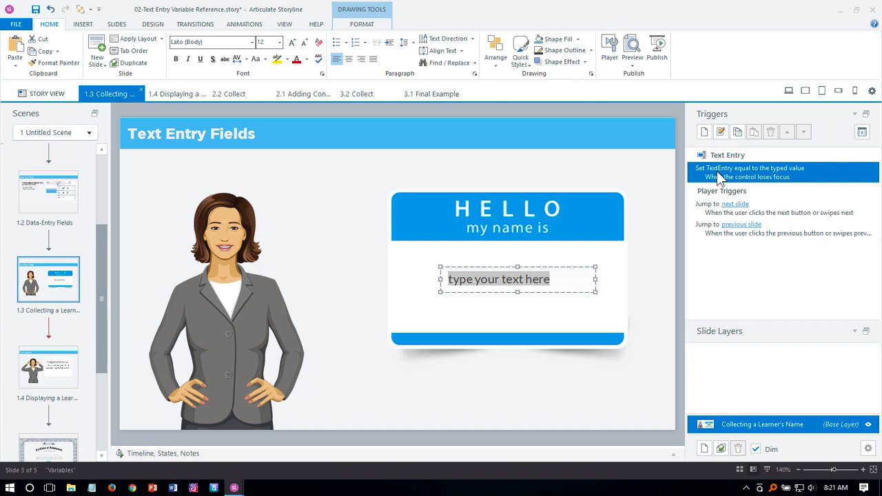
Rename the TextEntry project variable to FirstName in the Variables list.
{"action": "left_click", "coordinate": [862, 135]}
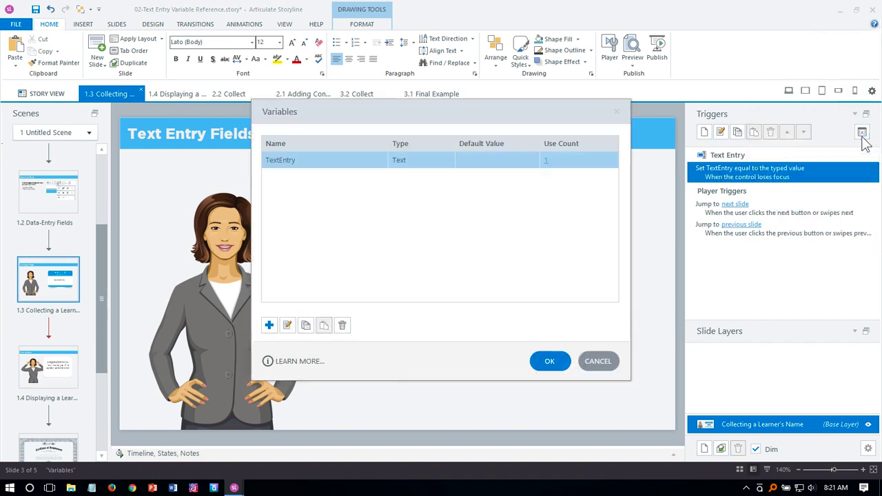
{"action": "left_click_drag", "start_coordinate": [465, 105], "coordinate": [728, 86]}
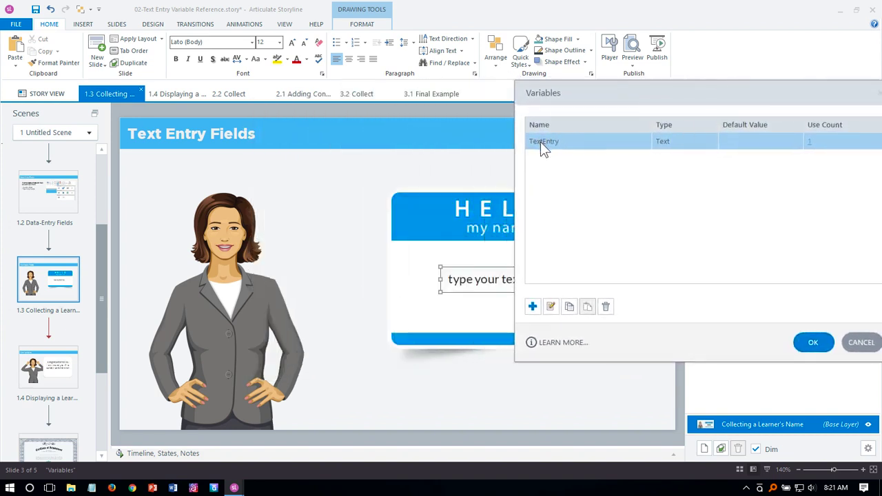
{"action": "left_click_drag", "start_coordinate": [602, 86], "coordinate": [575, 83]}
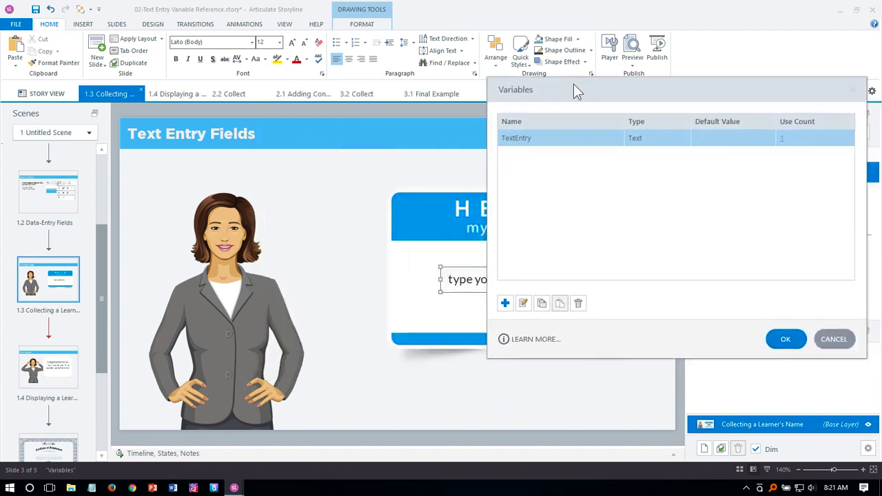
{"action": "double_click", "coordinate": [529, 142]}
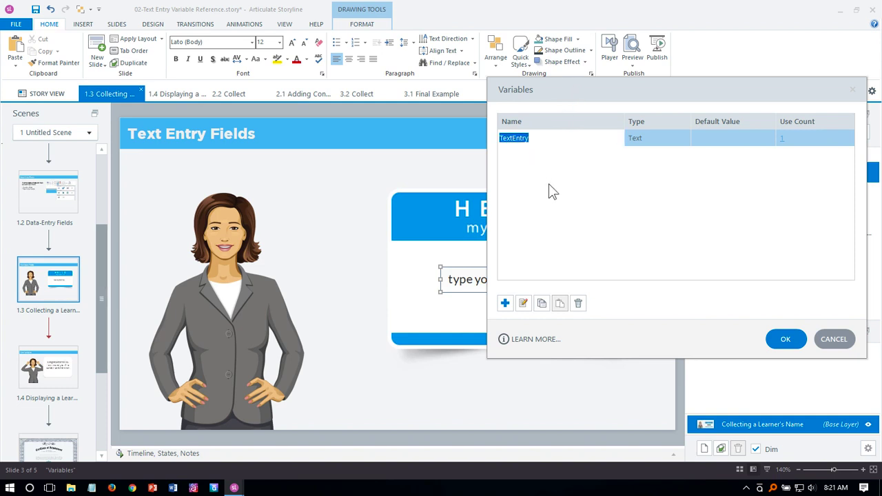
{"action": "type", "text": "FirstName"}
{"action": "left_click_drag", "start_coordinate": [611, 84], "coordinate": [567, 182]}
{"action": "left_click_drag", "start_coordinate": [713, 195], "coordinate": [707, 205]}
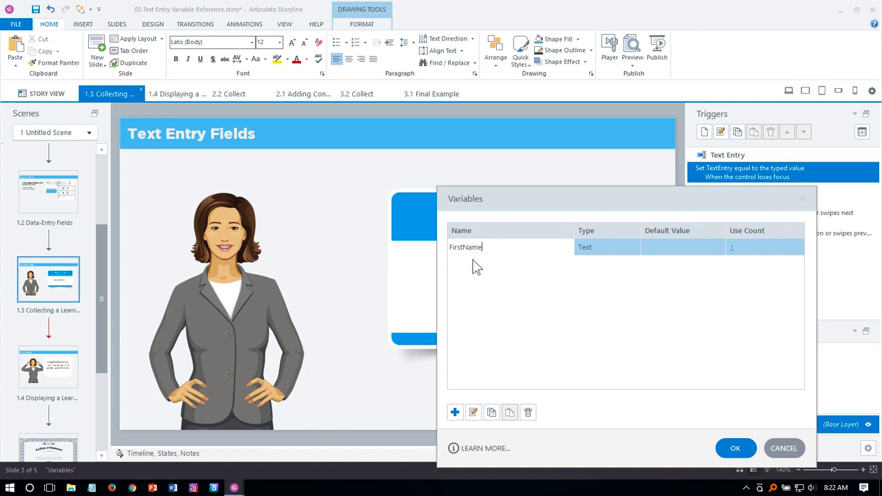
{"action": "left_click", "coordinate": [596, 251]}
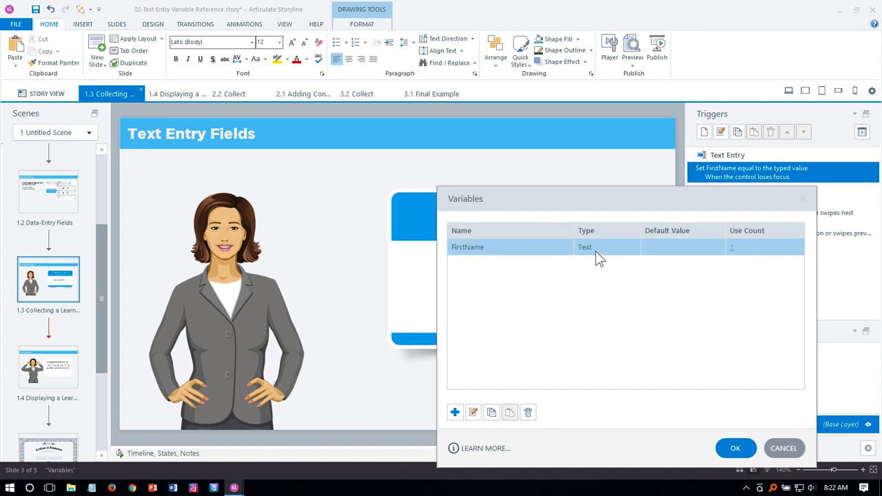
{"action": "double_click", "coordinate": [596, 251]}
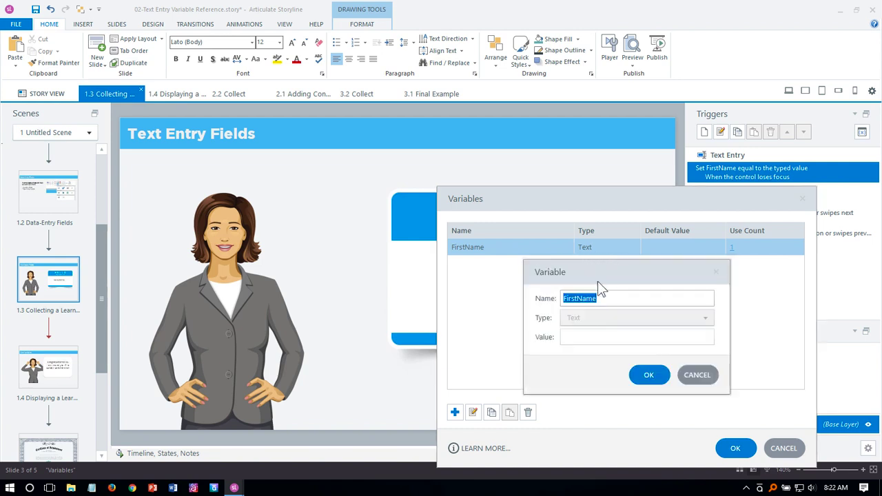
Cancel the FirstName variable editor unchanged and select its blank Default Value cell.
{"action": "left_click", "coordinate": [579, 299]}
{"action": "left_click_drag", "start_coordinate": [610, 300], "coordinate": [543, 299]}
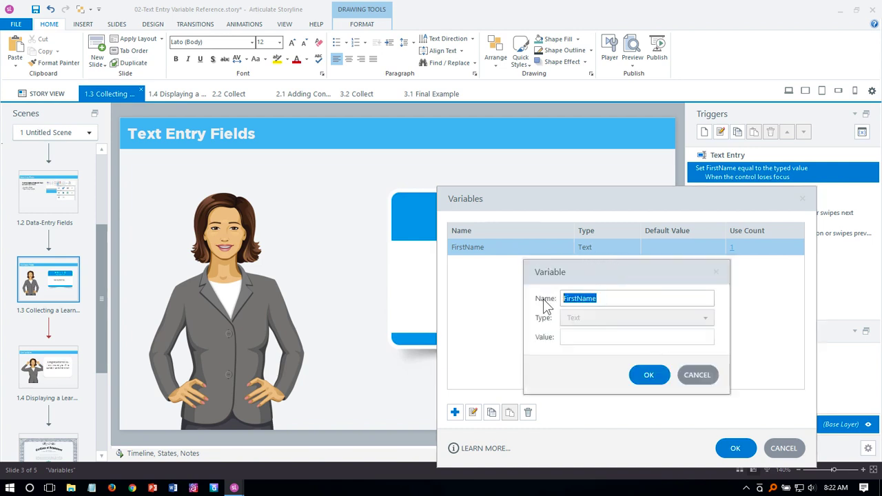
{"action": "left_click", "coordinate": [562, 336]}
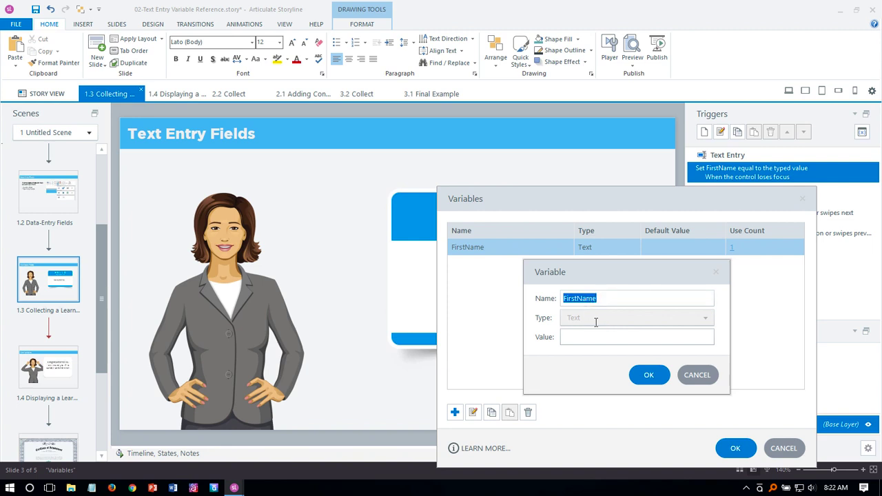
{"action": "left_click", "coordinate": [690, 379]}
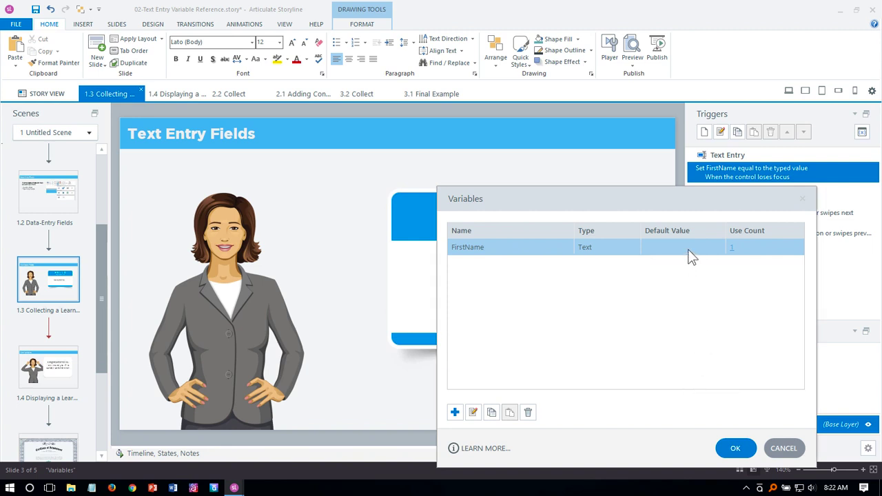
{"action": "left_click_drag", "start_coordinate": [691, 199], "coordinate": [719, 116]}
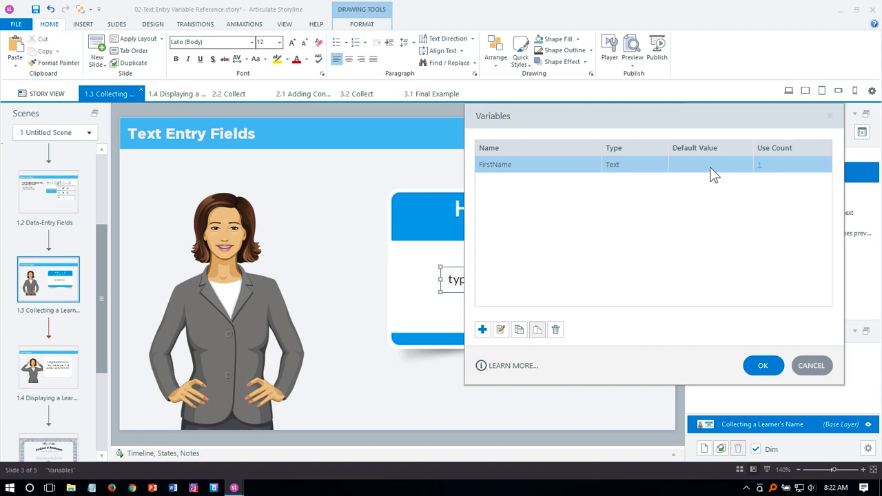
{"action": "left_click", "coordinate": [714, 172]}
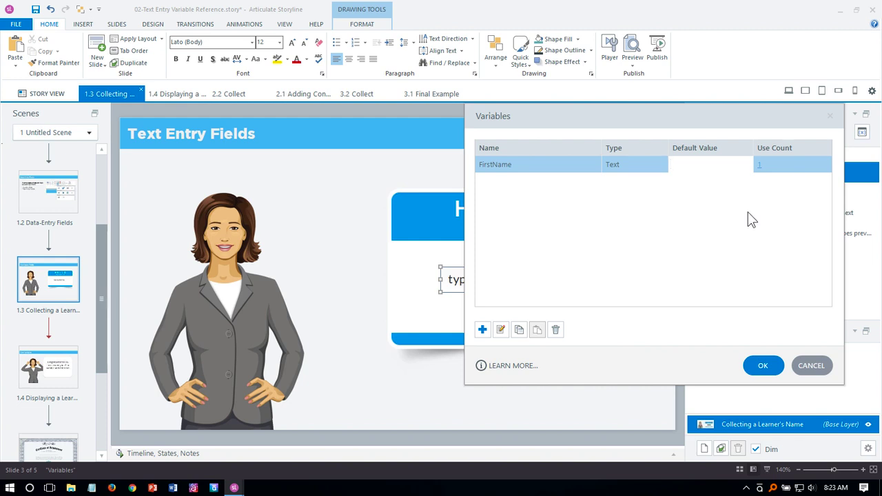
{"action": "left_click", "coordinate": [792, 177]}
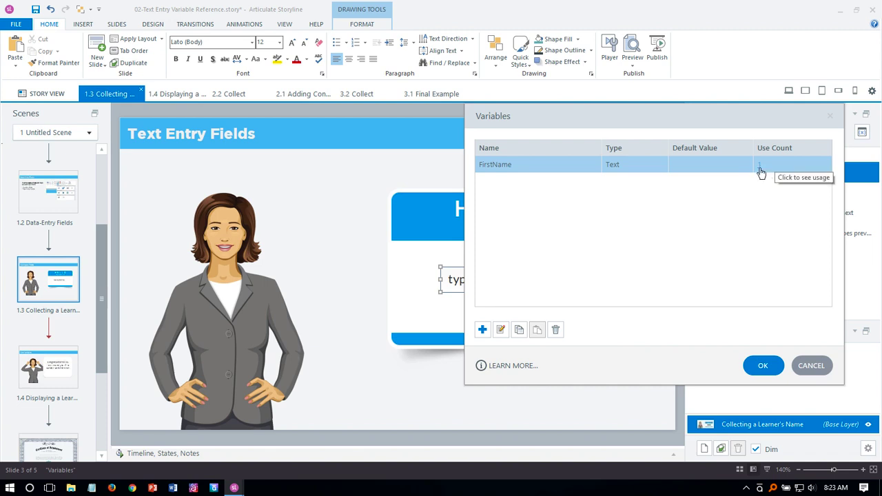
{"action": "left_click", "coordinate": [760, 168]}
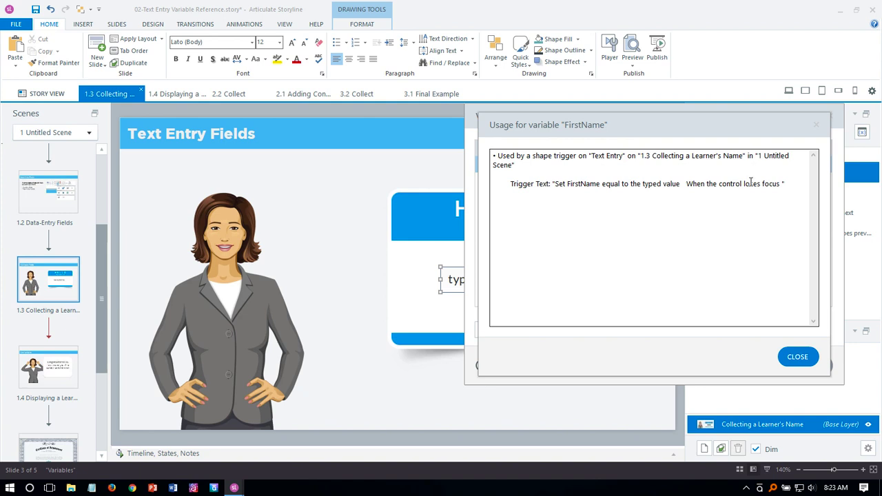
{"action": "left_click_drag", "start_coordinate": [589, 156], "coordinate": [746, 157]}
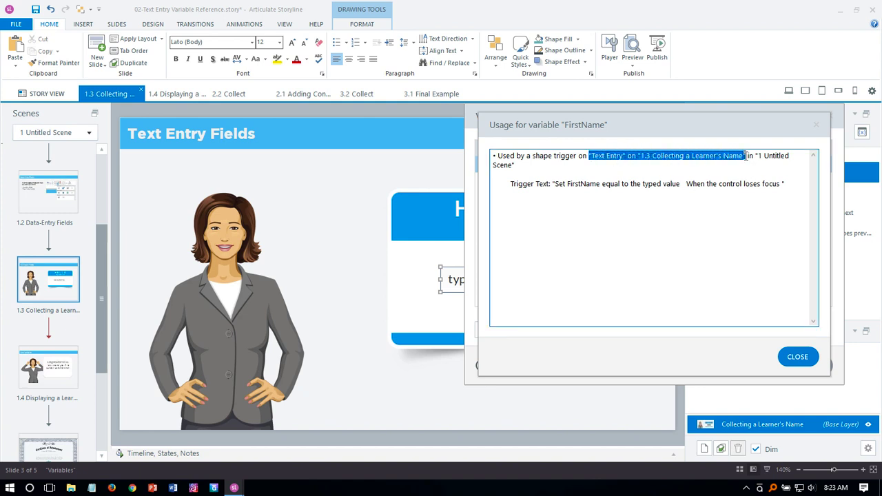
{"action": "left_click", "coordinate": [701, 219]}
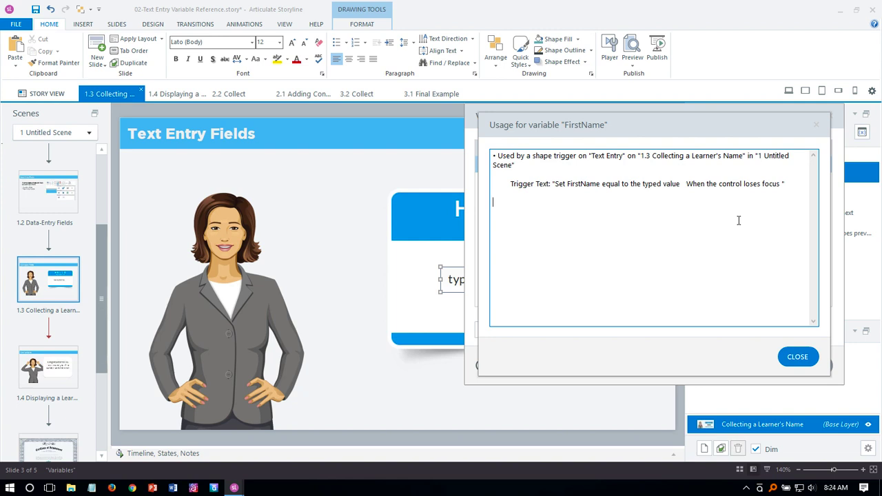
{"action": "left_click", "coordinate": [798, 357]}
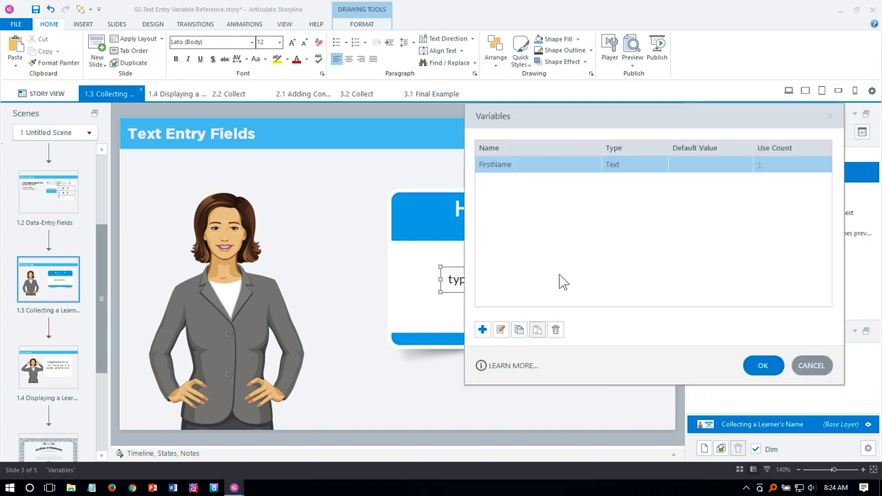
Accept the Variables dialog changes and select the name tag's text entry field.
{"action": "left_click", "coordinate": [758, 373]}
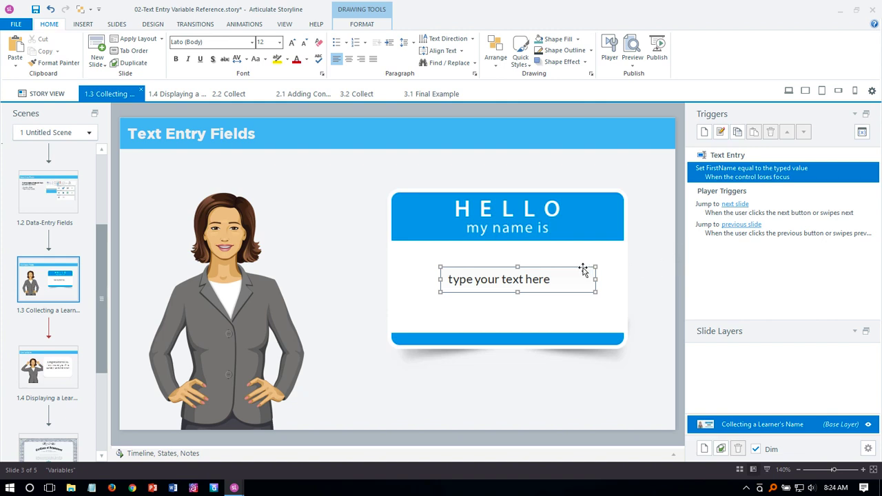
{"action": "left_click", "coordinate": [640, 283]}
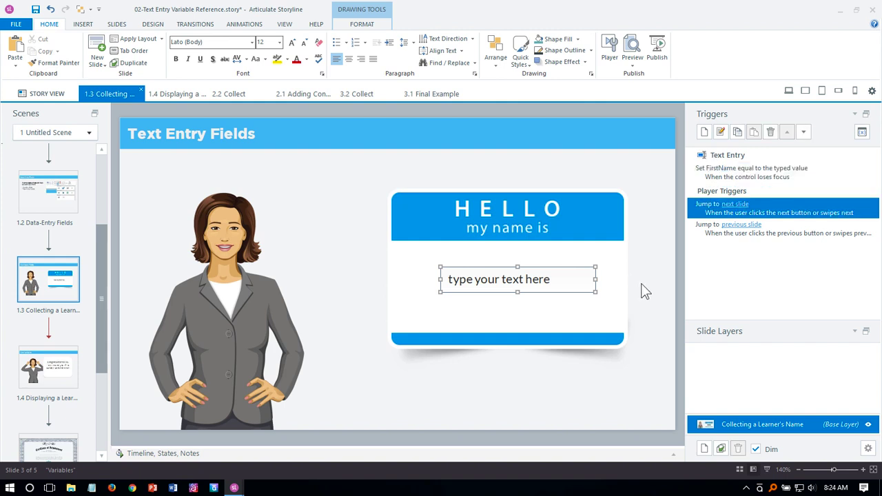
{"action": "left_click", "coordinate": [547, 294]}
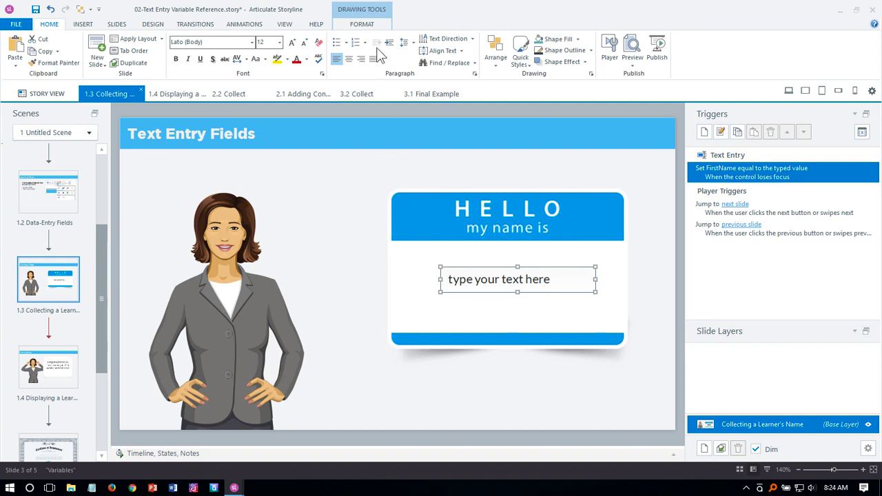
Give the text entry field a new outline colour and a yellow shape fill.
{"action": "left_click", "coordinate": [375, 25]}
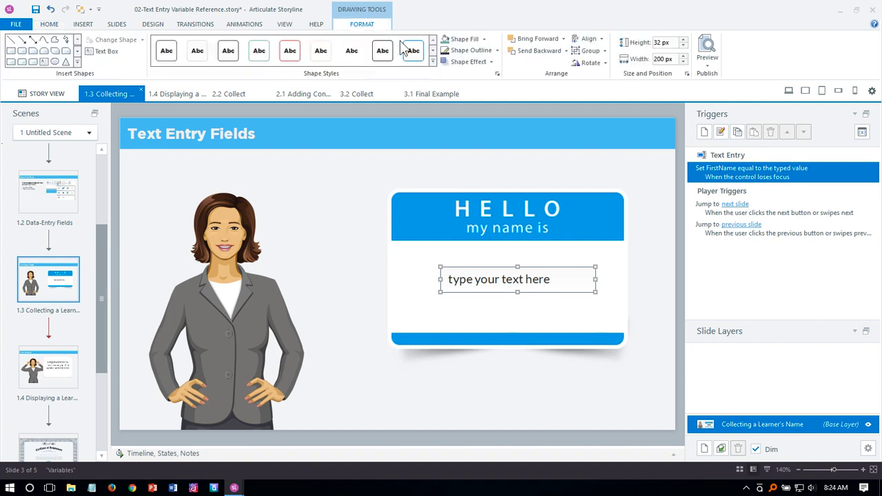
{"action": "left_click", "coordinate": [483, 50]}
{"action": "left_click", "coordinate": [465, 91]}
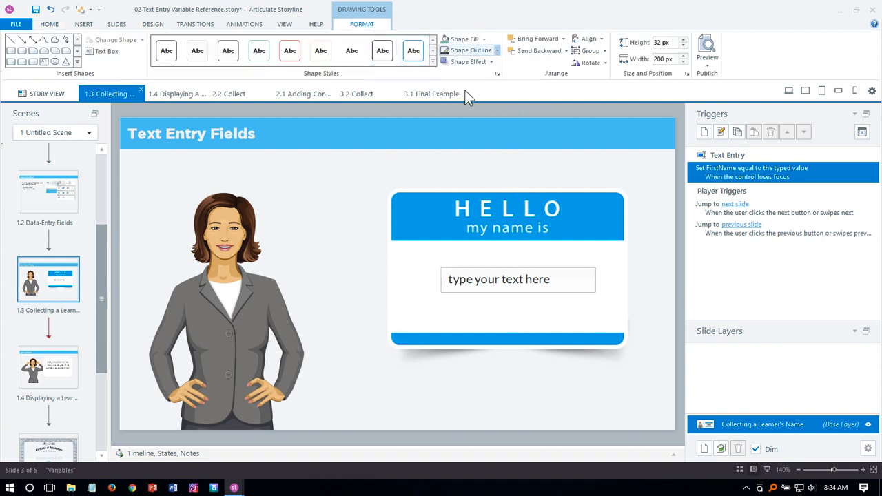
{"action": "left_click", "coordinate": [485, 39]}
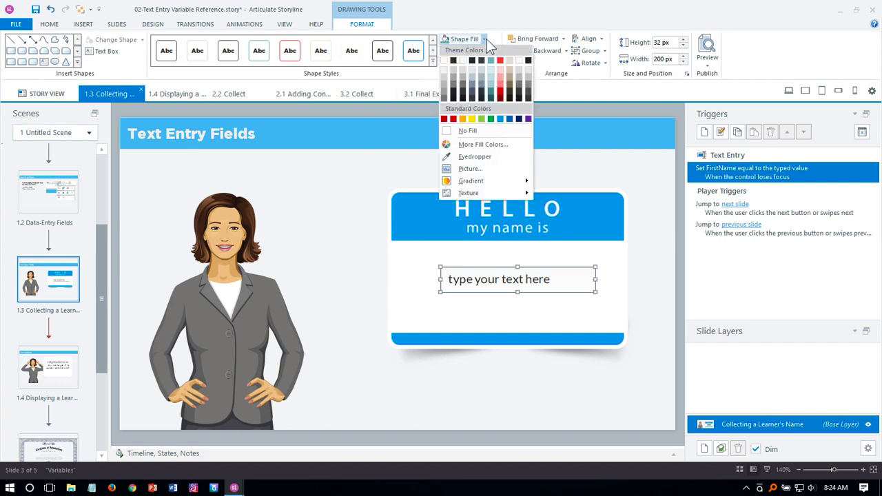
{"action": "left_click", "coordinate": [466, 120]}
{"action": "left_click", "coordinate": [654, 252]}
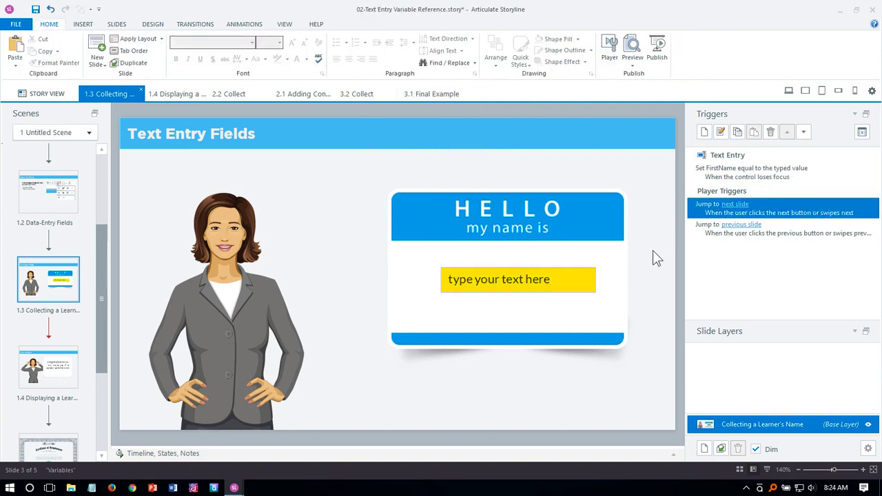
{"action": "left_click", "coordinate": [512, 267]}
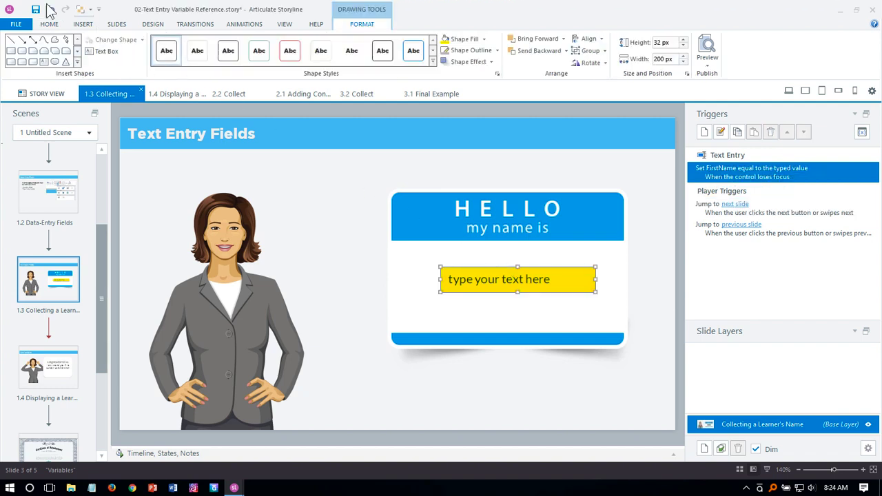
{"action": "left_click", "coordinate": [53, 28]}
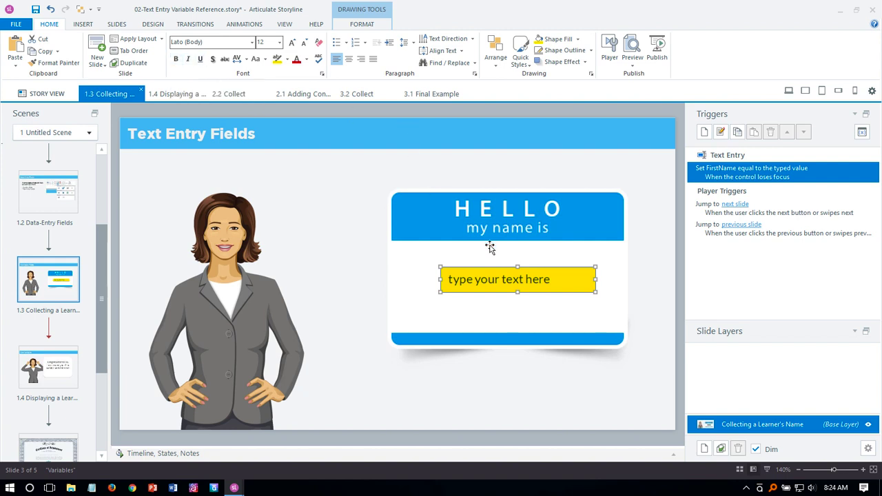
Make the field's placeholder text bold, centred and set in the Action Man font.
{"action": "left_click_drag", "start_coordinate": [491, 267], "coordinate": [484, 266]}
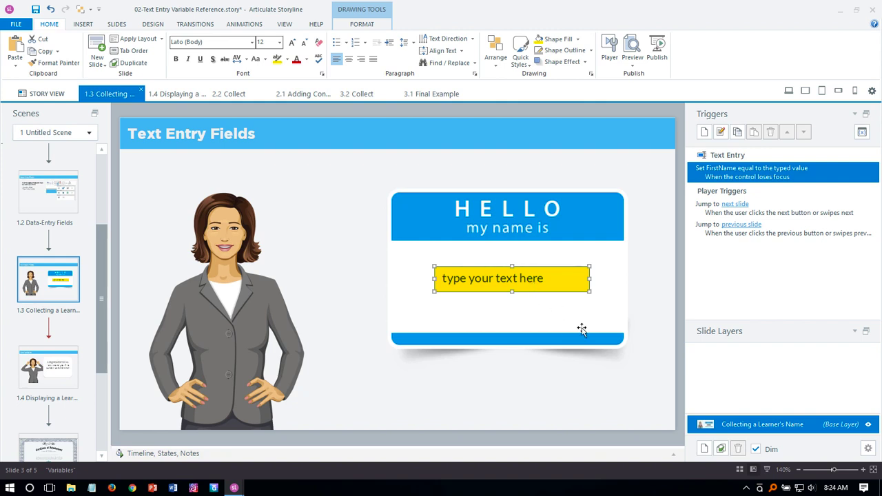
{"action": "left_click", "coordinate": [176, 60]}
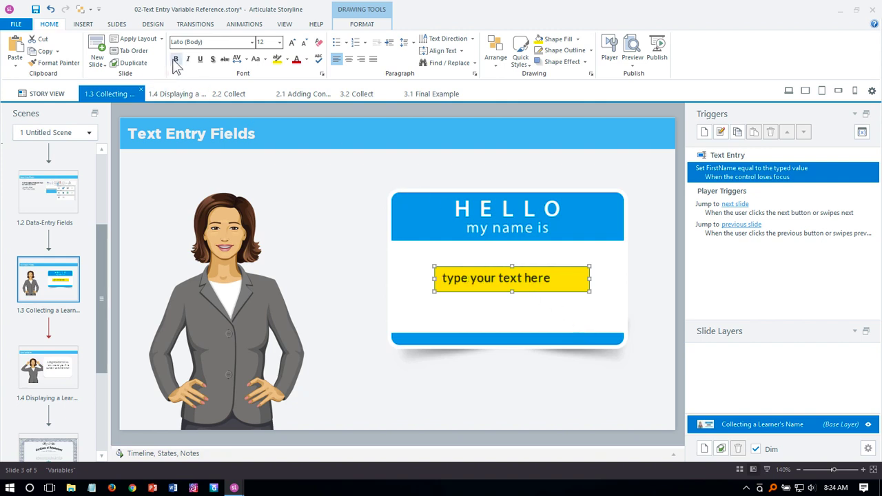
{"action": "left_click", "coordinate": [350, 60]}
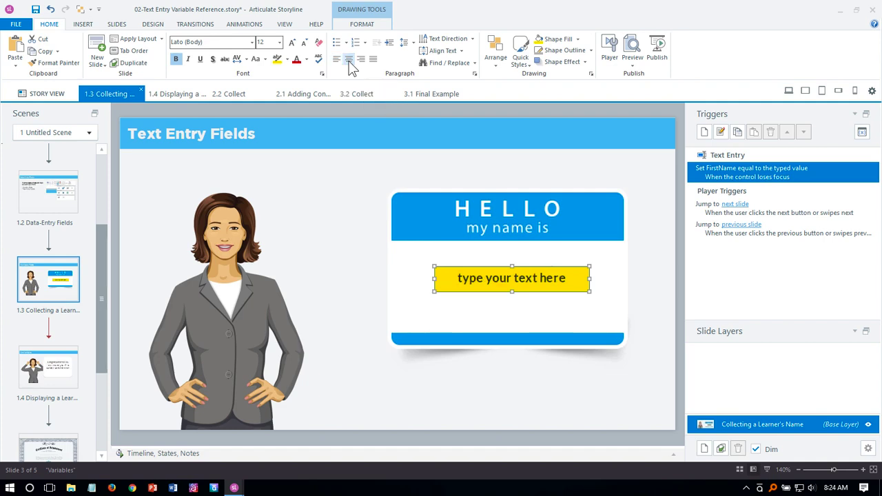
{"action": "left_click", "coordinate": [252, 42]}
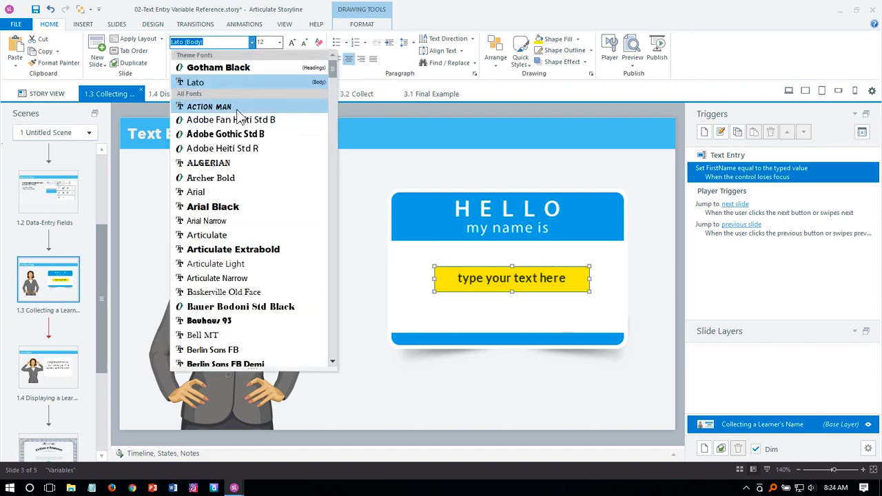
{"action": "left_click", "coordinate": [209, 107]}
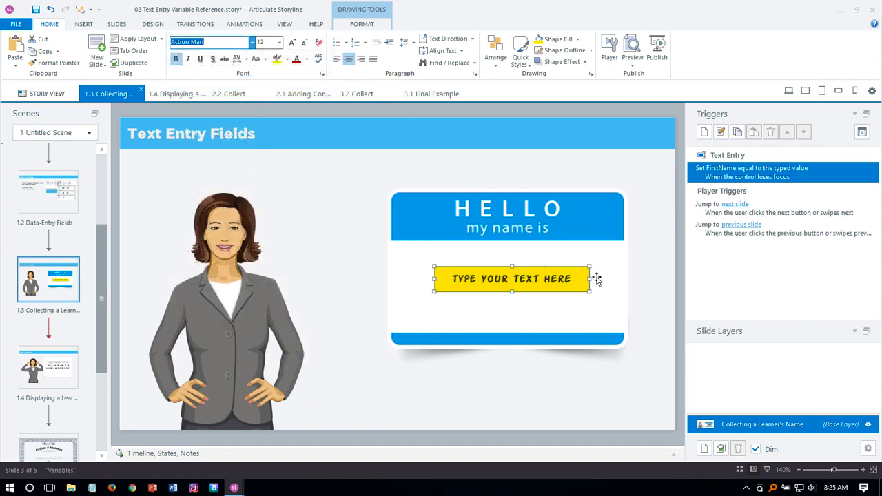
{"action": "left_click", "coordinate": [520, 290]}
{"action": "left_click", "coordinate": [634, 68]}
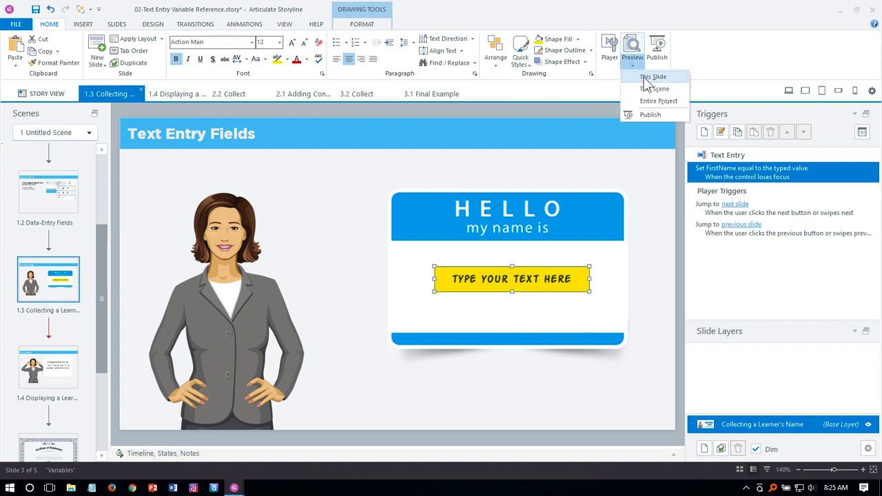
Select the name entry field and preview only slide 1.3 with Preview > This Slide.
{"action": "left_click", "coordinate": [568, 142]}
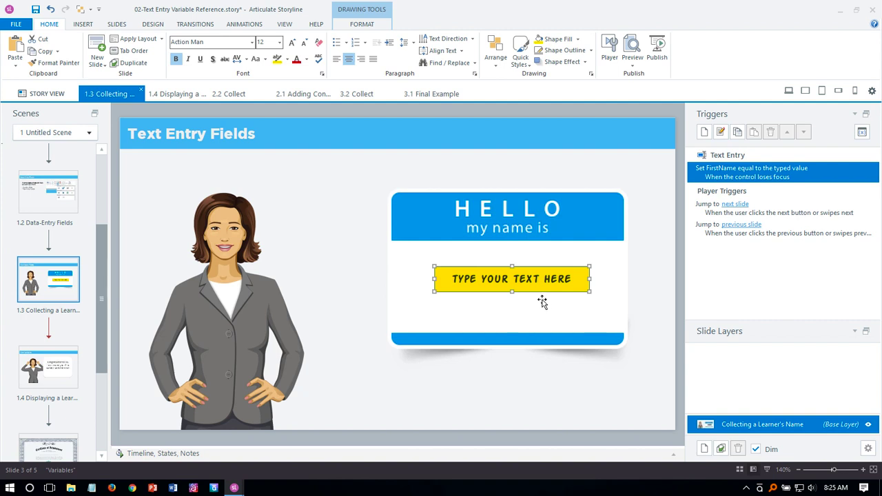
{"action": "left_click", "coordinate": [233, 134]}
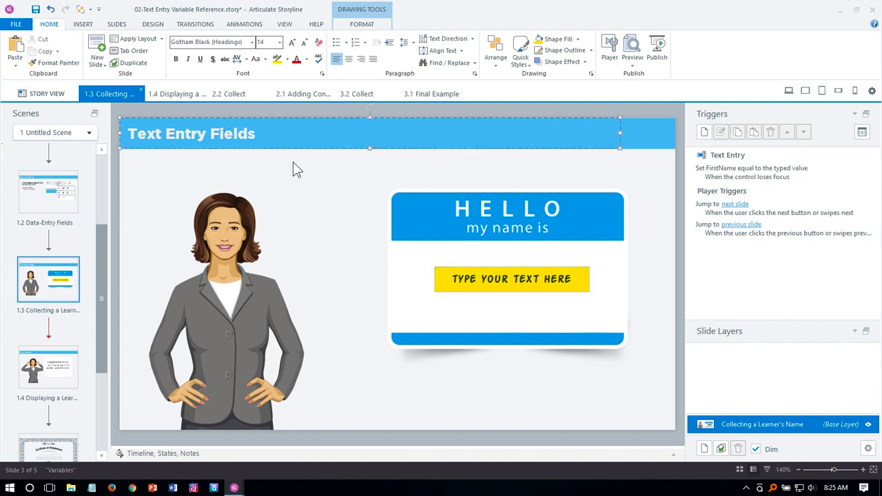
{"action": "left_click", "coordinate": [283, 199]}
{"action": "left_click", "coordinate": [521, 291]}
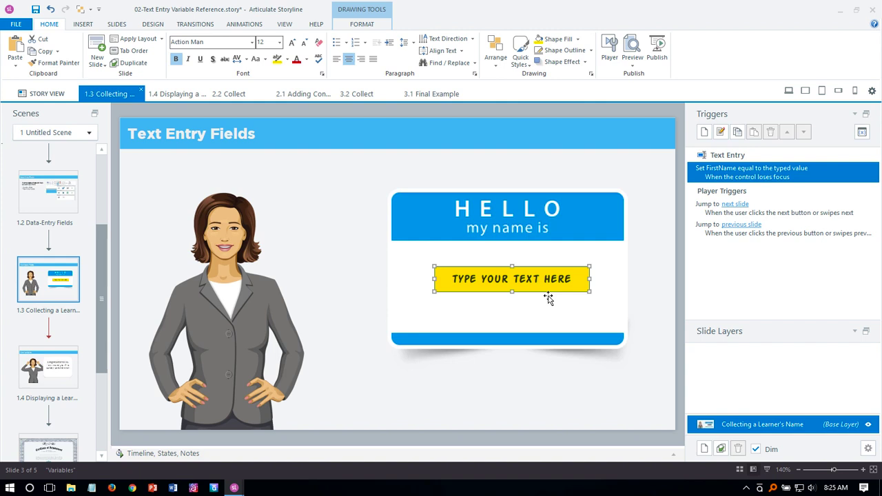
{"action": "left_click", "coordinate": [633, 60]}
{"action": "left_click", "coordinate": [651, 77]}
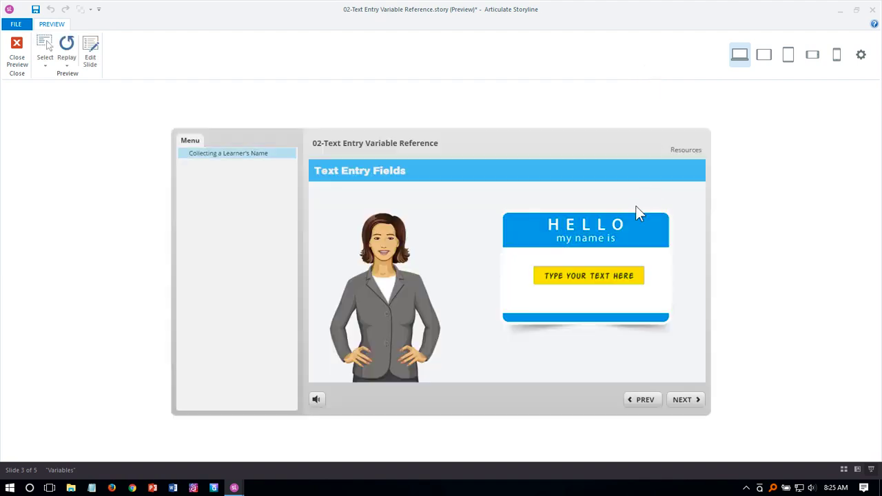
Type a first name and surname into the preview's name field, fix the surname typo, then close the preview.
{"action": "left_click", "coordinate": [583, 273]}
{"action": "type", "text": "David"}
{"action": "left_click", "coordinate": [608, 278]}
{"action": "type", "text": "ADERSON"}
{"action": "double_click", "coordinate": [607, 275]}
{"action": "type", "text": "ANDERSON"}
{"action": "left_click_drag", "start_coordinate": [633, 276], "coordinate": [538, 277]}
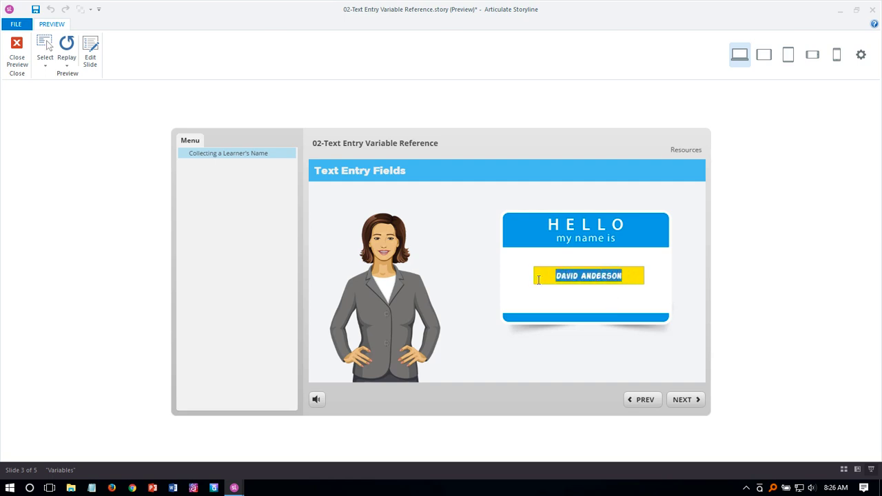
{"action": "left_click", "coordinate": [572, 292]}
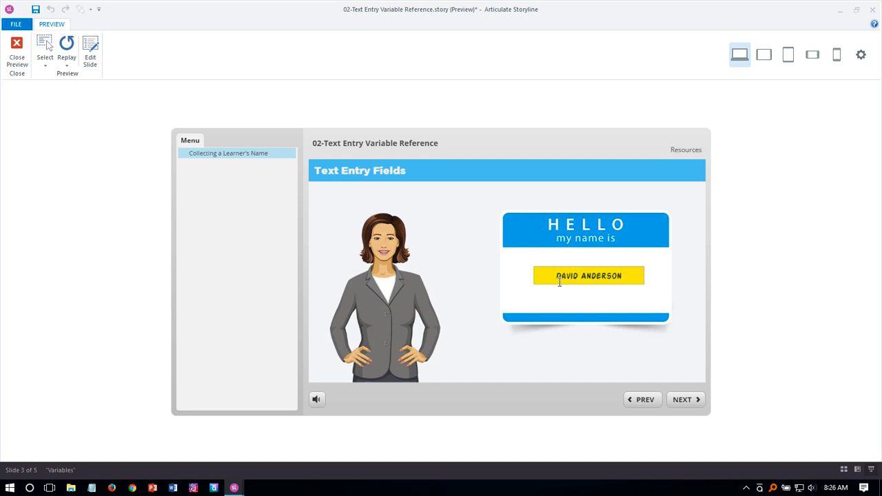
{"action": "left_click", "coordinate": [16, 57]}
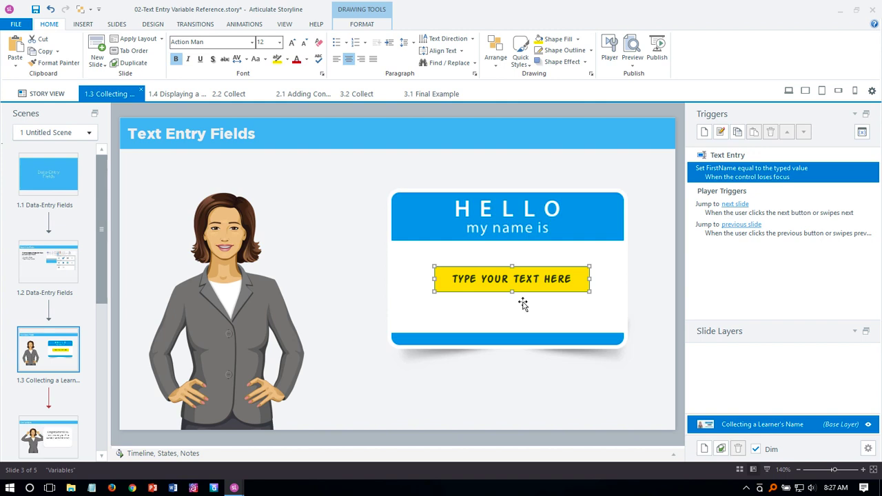
Add a text box above the name tag containing the %FirstName% variable reference.
{"action": "left_click", "coordinate": [84, 25]}
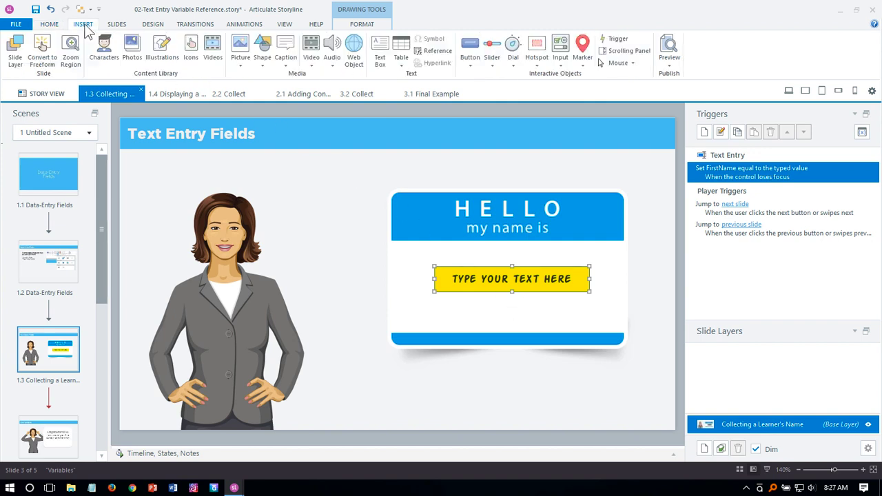
{"action": "left_click", "coordinate": [381, 54]}
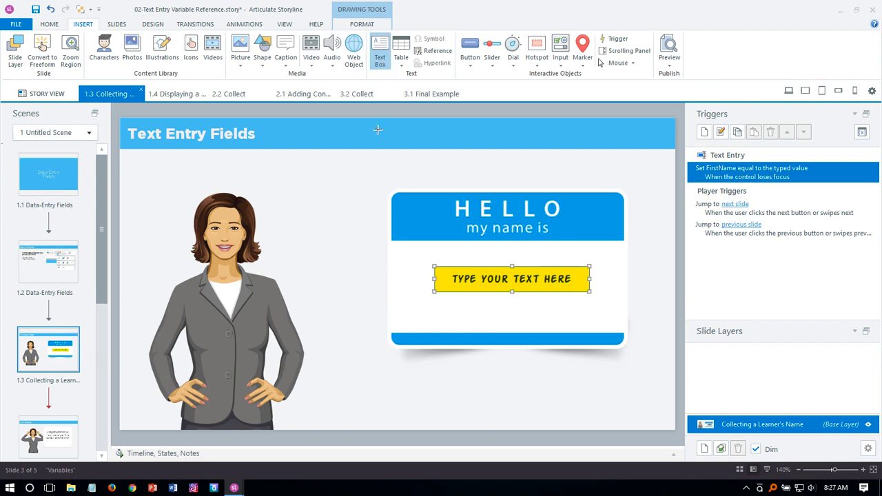
{"action": "left_click", "coordinate": [436, 163]}
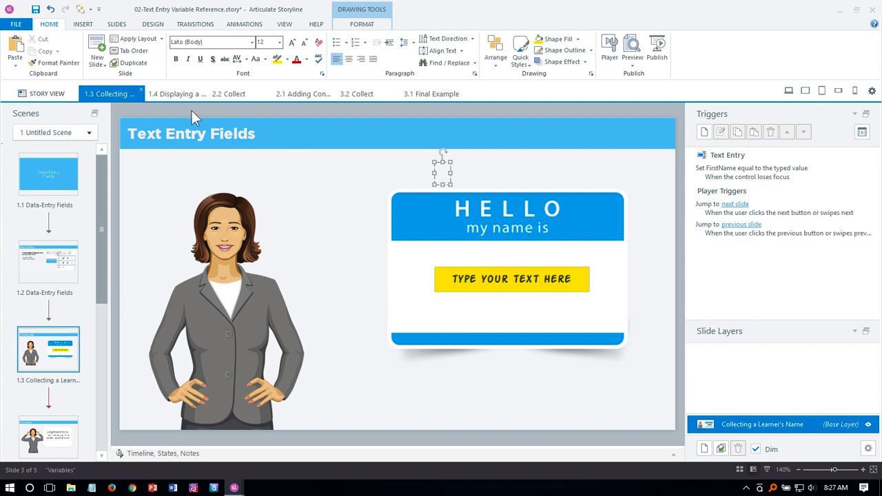
{"action": "left_click", "coordinate": [86, 27]}
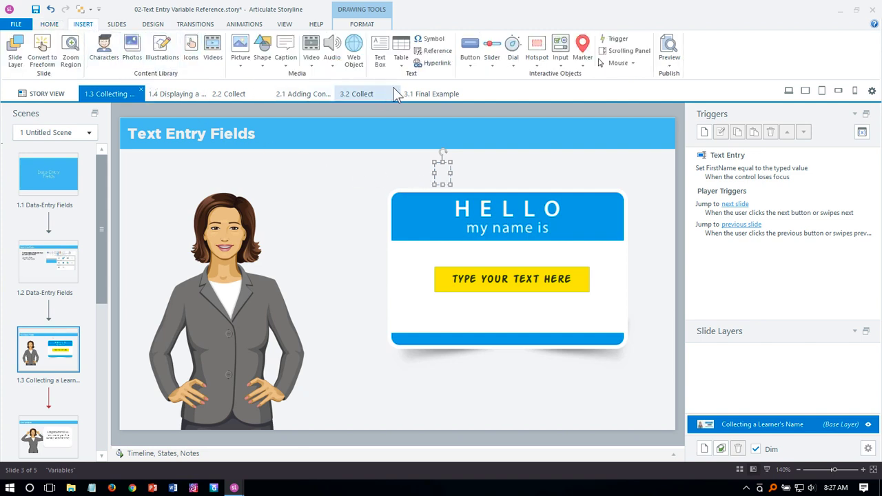
{"action": "left_click", "coordinate": [438, 51]}
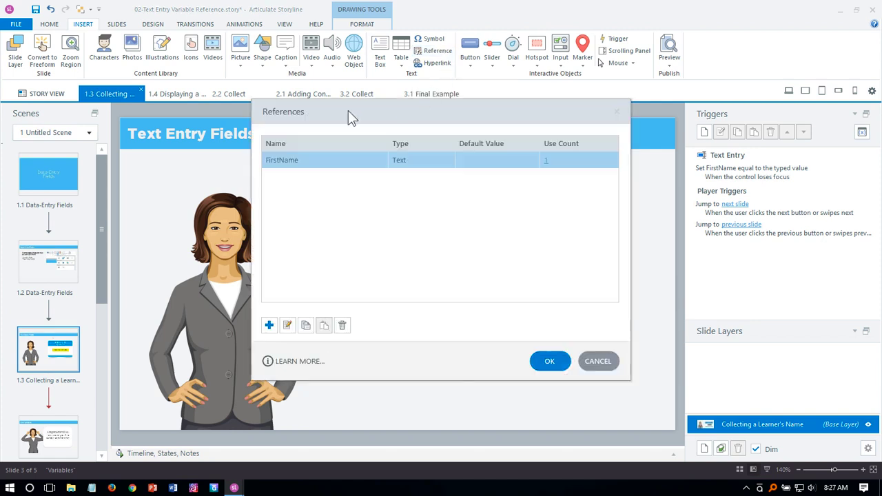
{"action": "left_click_drag", "start_coordinate": [348, 112], "coordinate": [625, 105]}
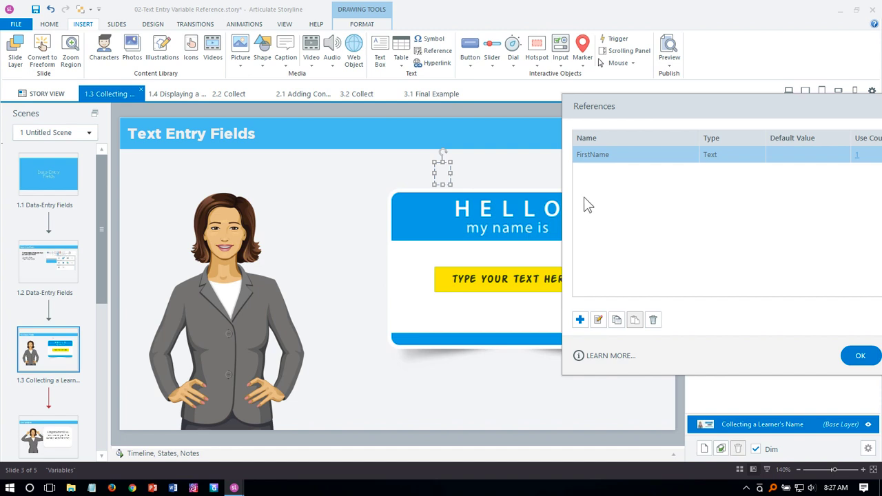
{"action": "left_click", "coordinate": [860, 356]}
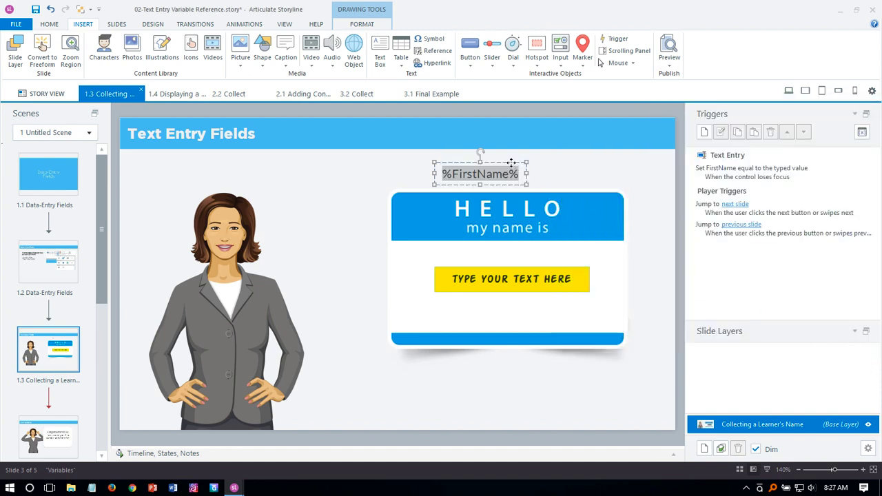
Enlarge the %FirstName% text to 18 pt, nudge its box up and right, then deselect it.
{"action": "left_click", "coordinate": [58, 26]}
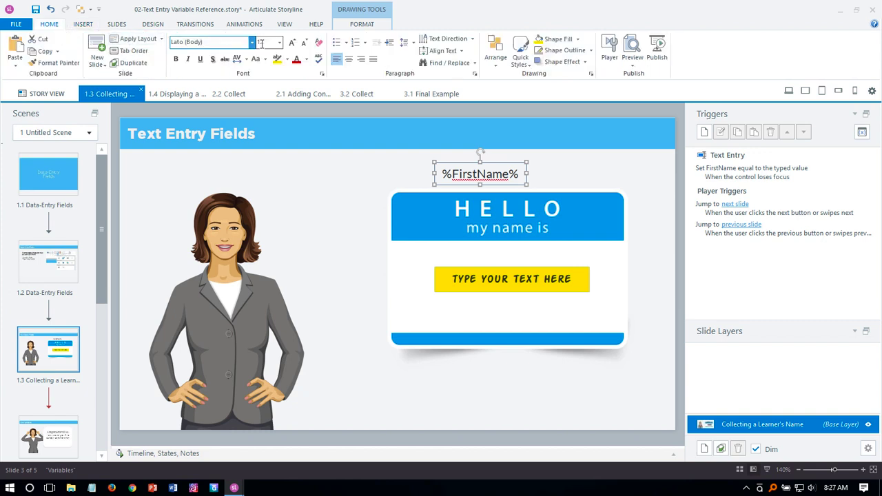
{"action": "left_click", "coordinate": [293, 42]}
{"action": "left_click", "coordinate": [292, 42]}
{"action": "left_click", "coordinate": [292, 42]}
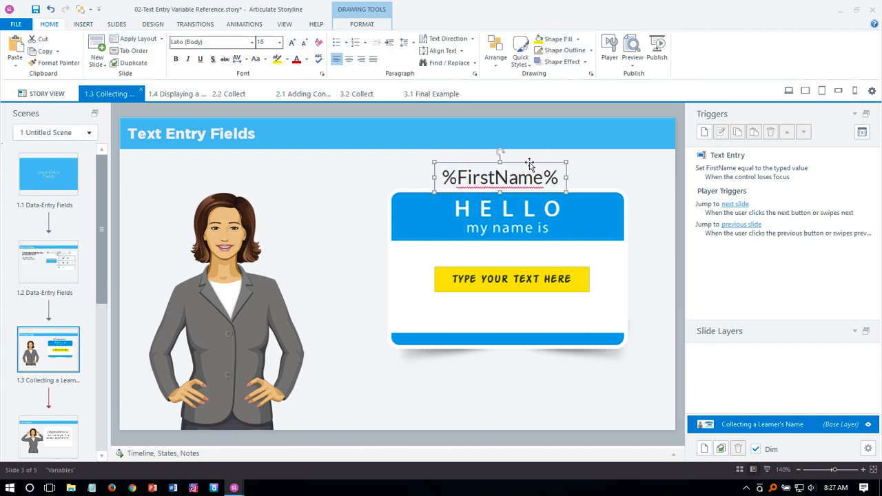
{"action": "left_click_drag", "start_coordinate": [528, 161], "coordinate": [535, 155]}
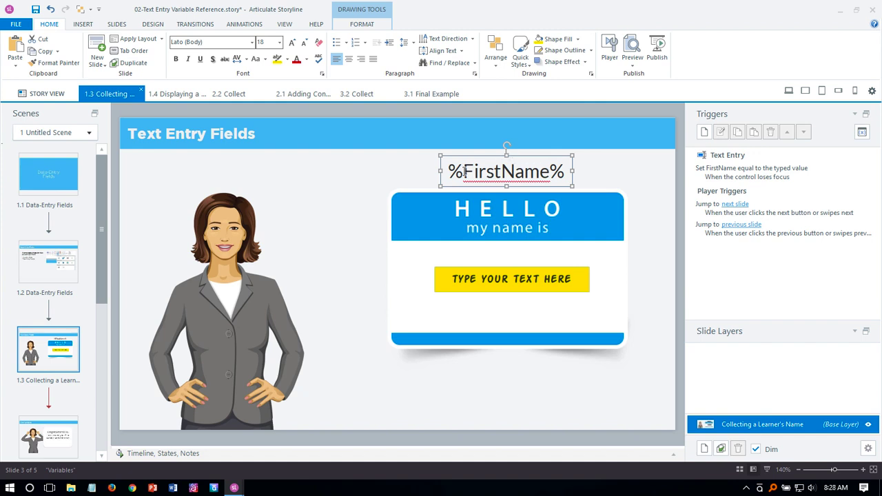
{"action": "left_click_drag", "start_coordinate": [463, 173], "coordinate": [449, 172]}
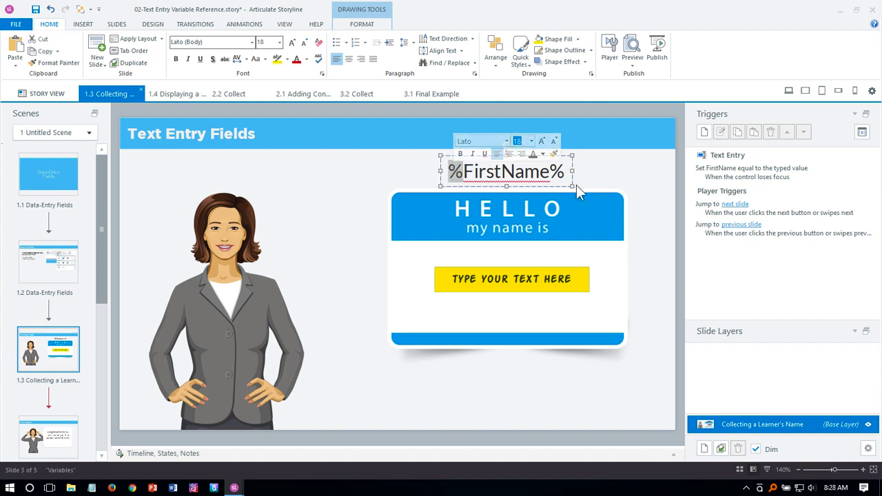
{"action": "left_click_drag", "start_coordinate": [568, 176], "coordinate": [550, 173]}
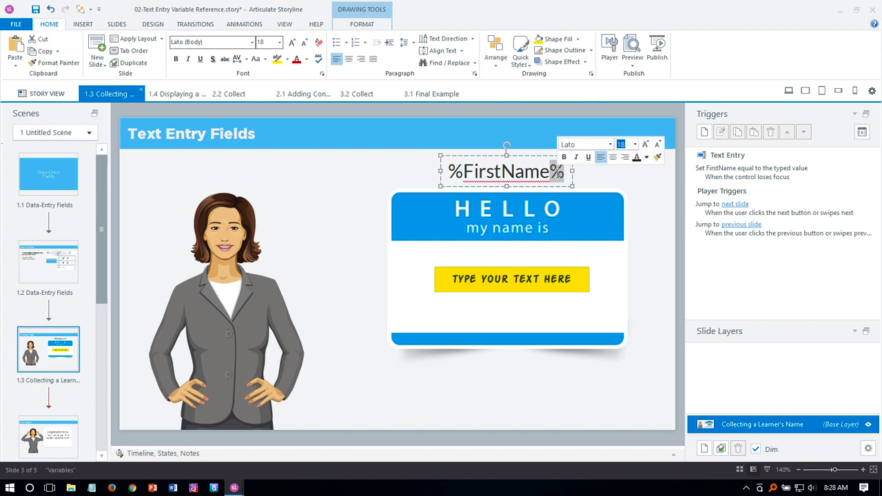
{"action": "left_click", "coordinate": [572, 180]}
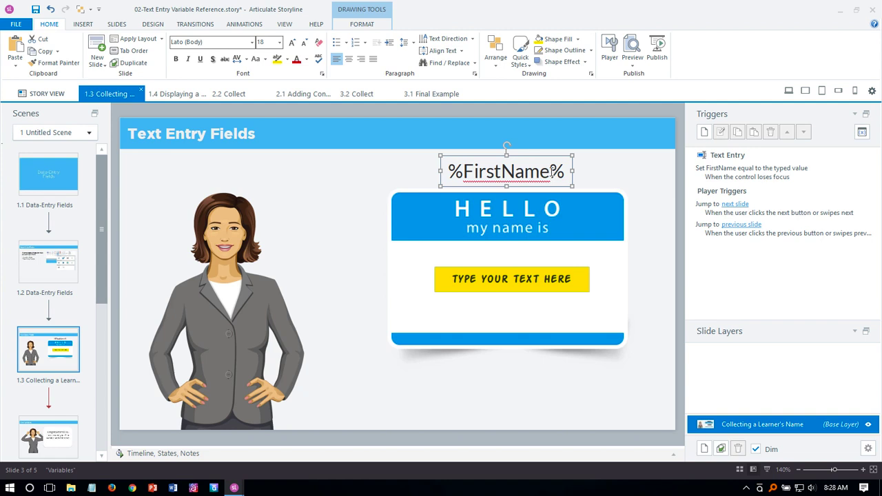
{"action": "left_click", "coordinate": [548, 172]}
{"action": "left_click", "coordinate": [364, 173]}
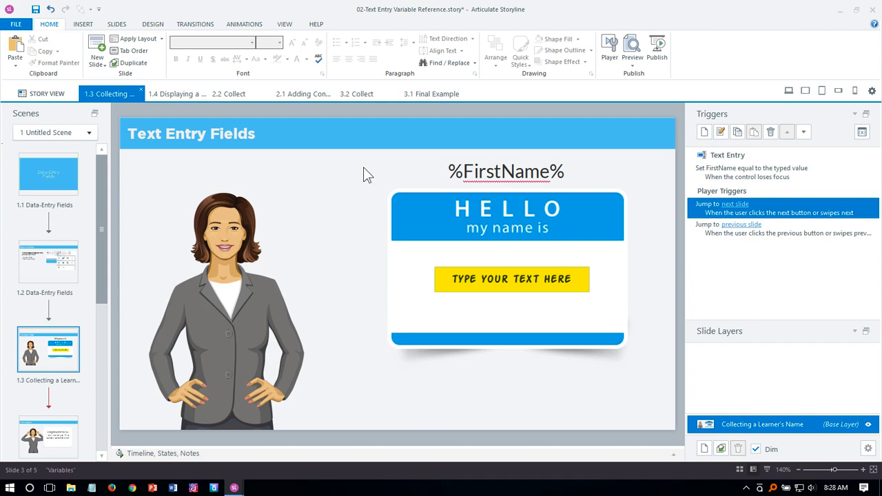
Add a second %FirstName% text box and move it left of the larger one.
{"action": "left_click", "coordinate": [363, 167]}
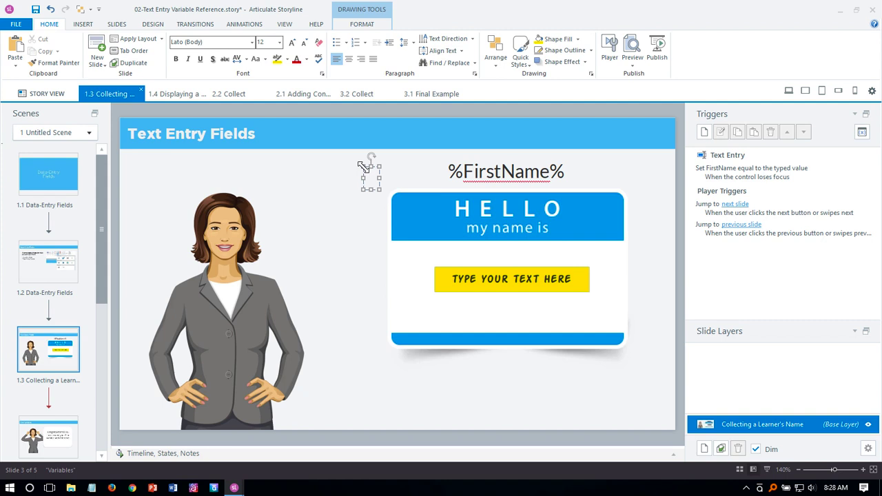
{"action": "type", "text": "%FirstName%"}
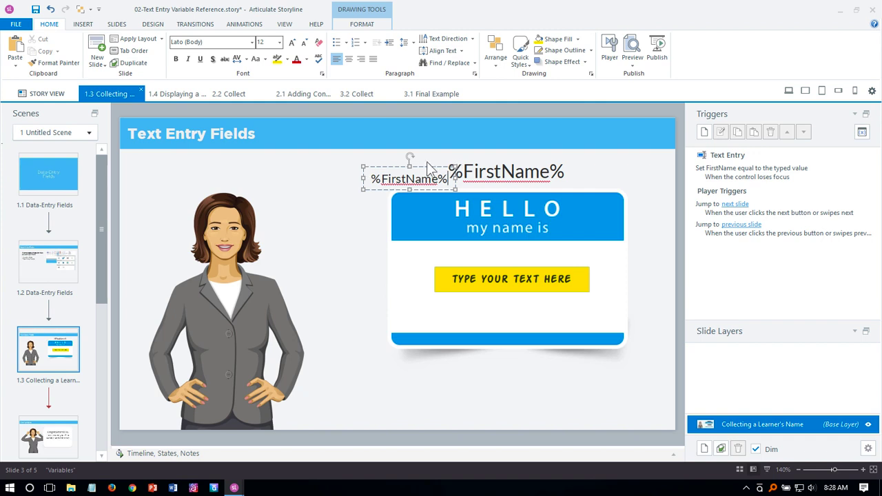
{"action": "left_click_drag", "start_coordinate": [427, 168], "coordinate": [369, 162]}
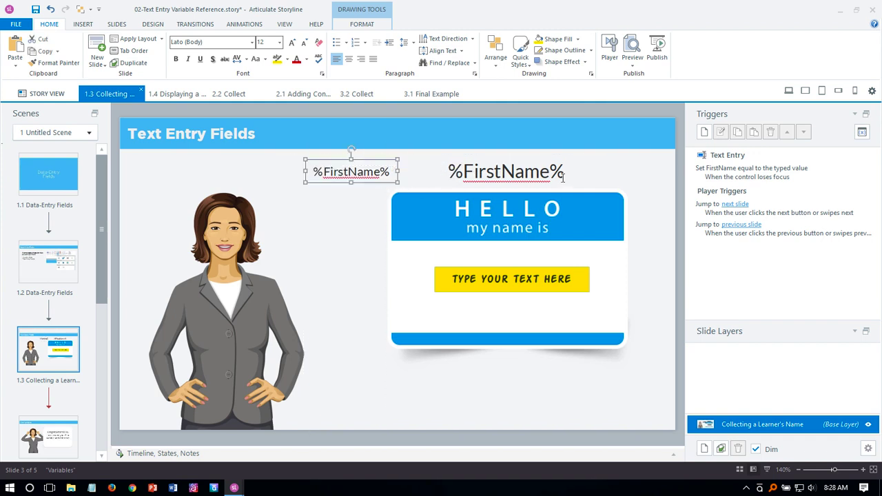
Select the smaller 12 pt %FirstName% reference and bring up the Preview choices.
{"action": "left_click_drag", "start_coordinate": [563, 175], "coordinate": [555, 175]}
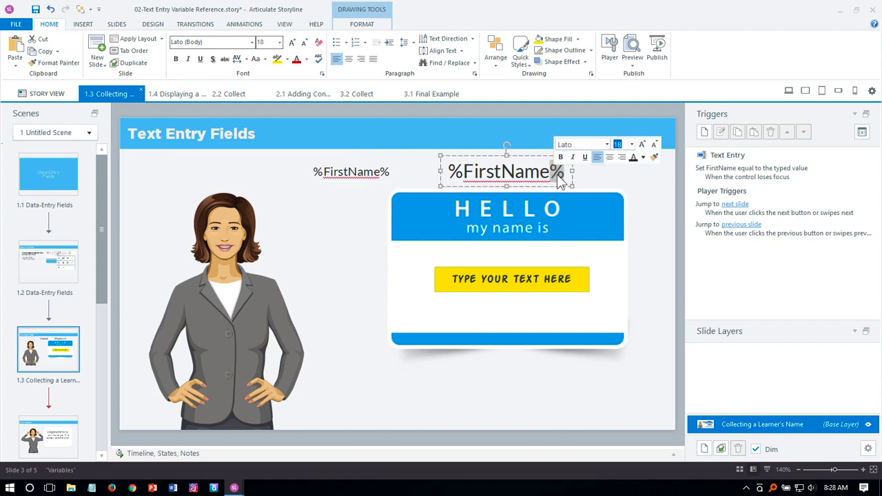
{"action": "left_click", "coordinate": [561, 188]}
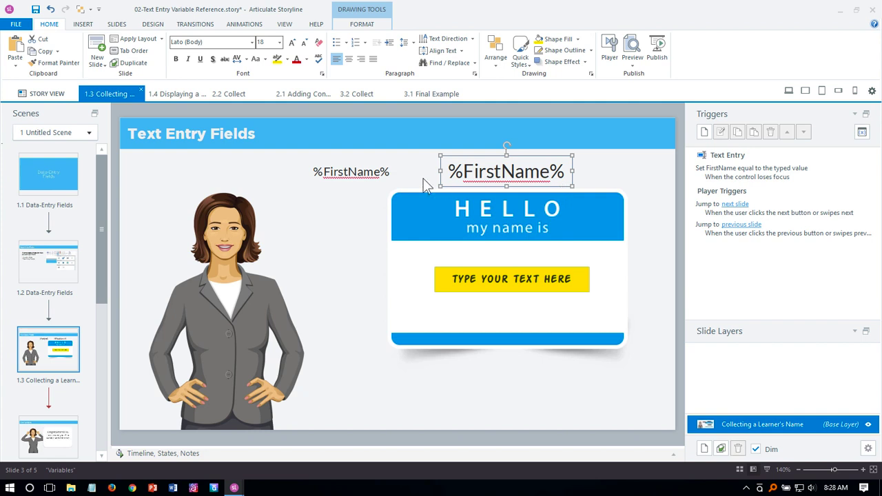
{"action": "left_click", "coordinate": [352, 176]}
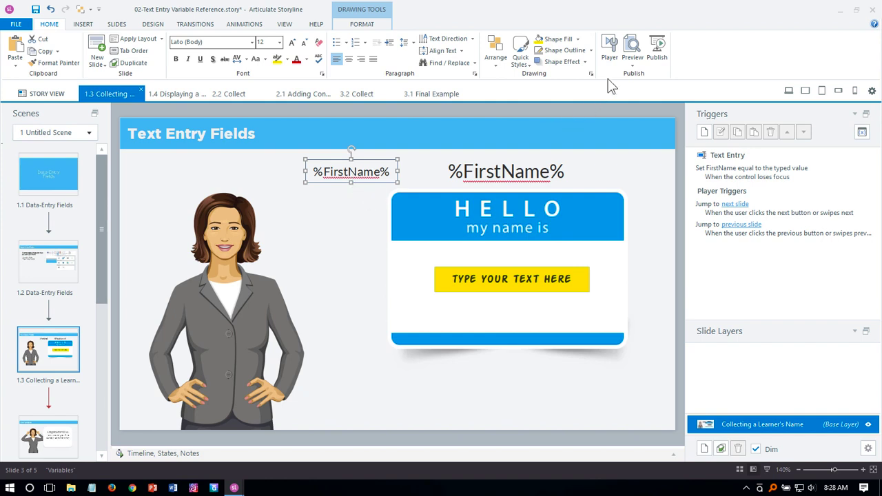
{"action": "left_click", "coordinate": [633, 60]}
Preview this slide, enter 'david' in the name-tag field, and leave the field so references update.
{"action": "left_click", "coordinate": [651, 77]}
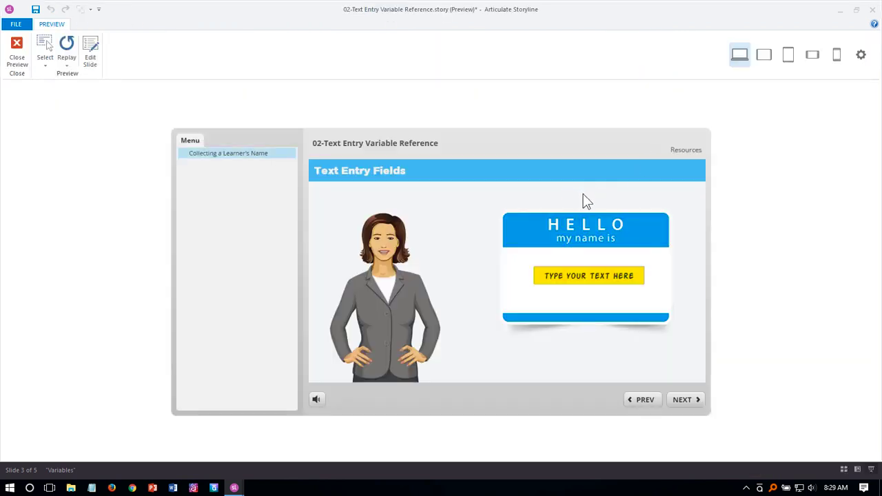
{"action": "left_click", "coordinate": [564, 275]}
{"action": "type", "text": "DAVID"}
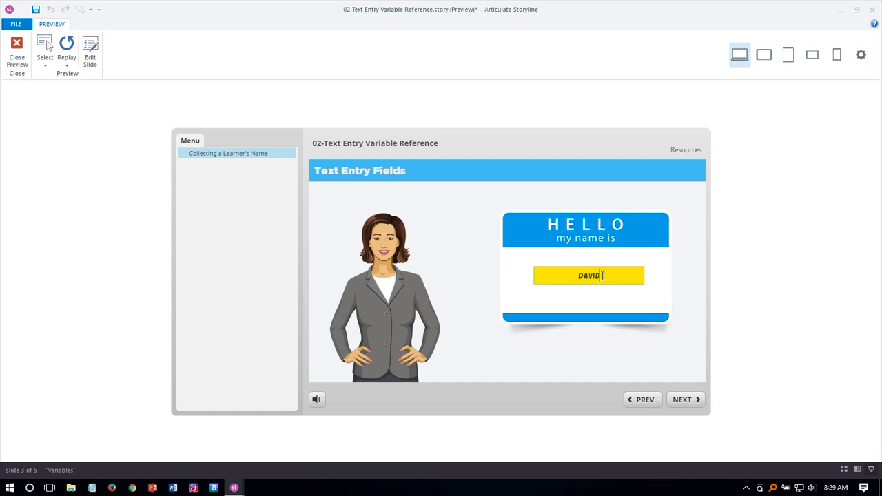
{"action": "left_click_drag", "start_coordinate": [603, 276], "coordinate": [567, 278]}
{"action": "left_click", "coordinate": [607, 277]}
{"action": "mouse_move", "coordinate": [578, 276]}
{"action": "left_mouse_down"}
{"action": "mouse_move", "coordinate": [619, 276]}
{"action": "mouse_move", "coordinate": [583, 276]}
{"action": "left_mouse_up"}
{"action": "double_click", "coordinate": [583, 276]}
{"action": "type", "text": "SADFASDF"}
{"action": "left_click_drag", "start_coordinate": [626, 276], "coordinate": [555, 271]}
{"action": "type", "text": "david"}
{"action": "left_click", "coordinate": [609, 302]}
{"action": "left_click", "coordinate": [624, 277]}
{"action": "type", "text": "Anderson"}
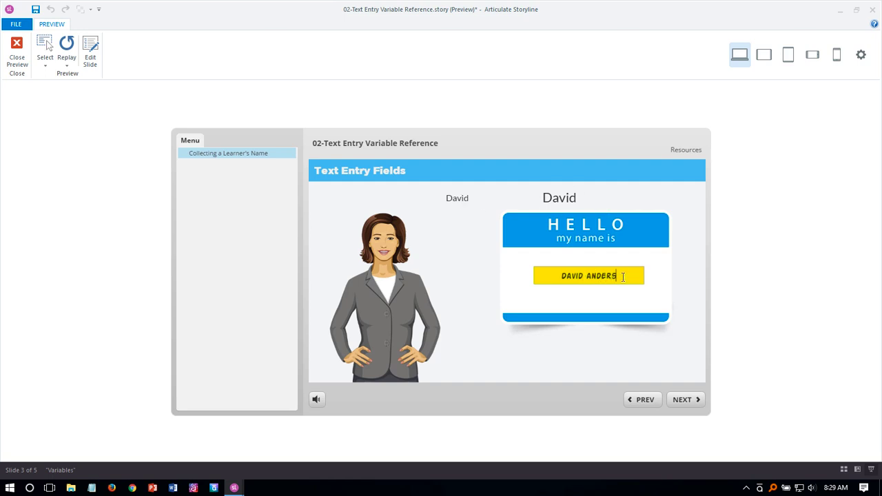
{"action": "key", "text": "BackSpace"}
{"action": "key", "text": "BackSpace"}
{"action": "key", "text": "BackSpace"}
{"action": "key", "text": "BackSpace"}
{"action": "key", "text": "BackSpace"}
{"action": "key", "text": "BackSpace"}
{"action": "key", "text": "BackSpace"}
{"action": "key", "text": "BackSpace"}
{"action": "key", "text": "BackSpace"}
{"action": "key", "text": "BackSpace"}
{"action": "key", "text": "BackSpace"}
{"action": "key", "text": "BackSpace"}
{"action": "key", "text": "BackSpace"}
{"action": "key", "text": "BackSpace"}
{"action": "type", "text": "dsadfasdfsadf"}
{"action": "key", "text": "BackSpace"}
{"action": "key", "text": "BackSpace"}
{"action": "key", "text": "BackSpace"}
{"action": "key", "text": "BackSpace"}
{"action": "key", "text": "BackSpace"}
{"action": "key", "text": "BackSpace"}
{"action": "key", "text": "BackSpace"}
{"action": "key", "text": "BackSpace"}
{"action": "key", "text": "BackSpace"}
{"action": "key", "text": "BackSpace"}
{"action": "key", "text": "BackSpace"}
{"action": "key", "text": "BackSpace"}
{"action": "type", "text": "asfjskdaljf; sjdjkf"}
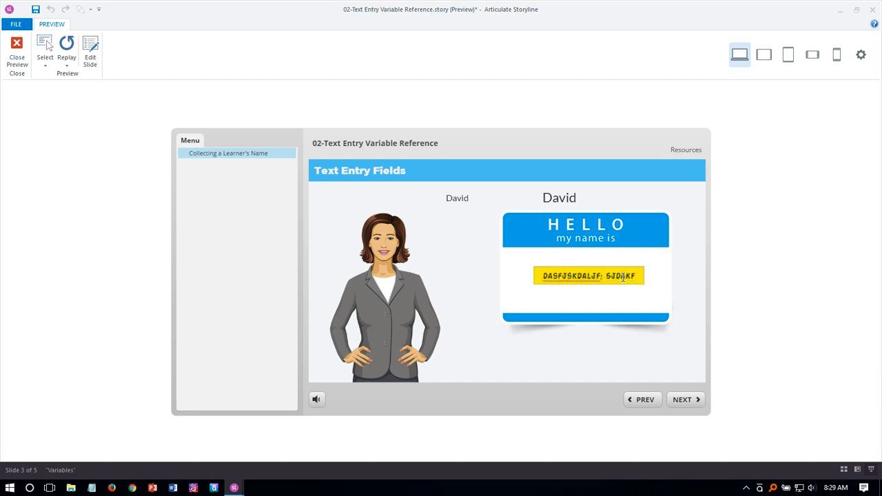
{"action": "key", "text": "ctrl+a"}
{"action": "type", "text": "david"}
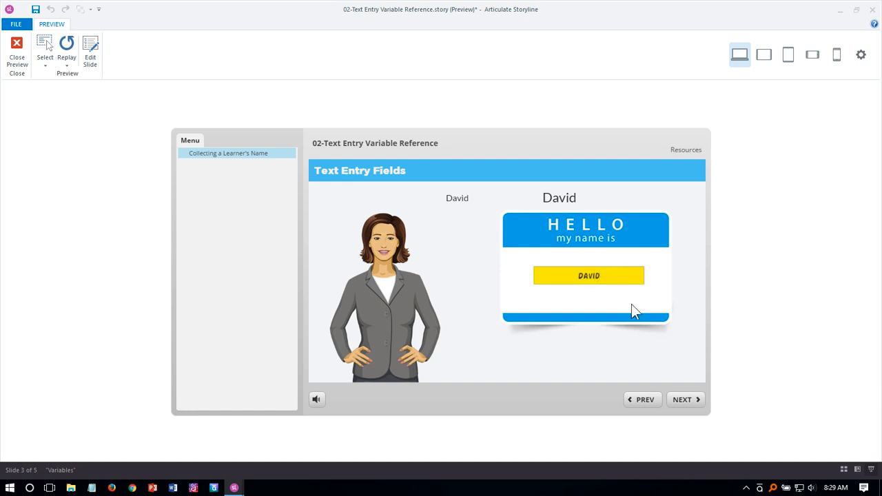
{"action": "type", "text": " anderson"}
{"action": "left_click", "coordinate": [630, 311]}
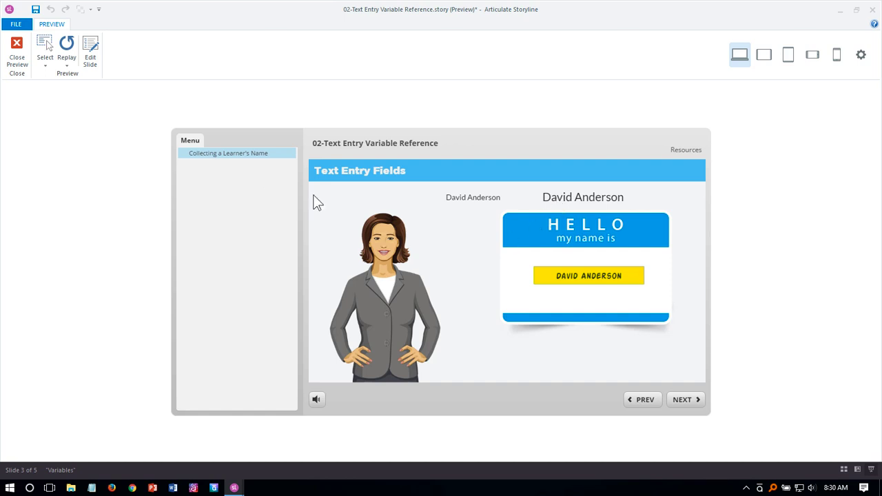
Close the preview, delete the smaller reference, and copy the large %FirstName% text.
{"action": "left_click", "coordinate": [16, 48]}
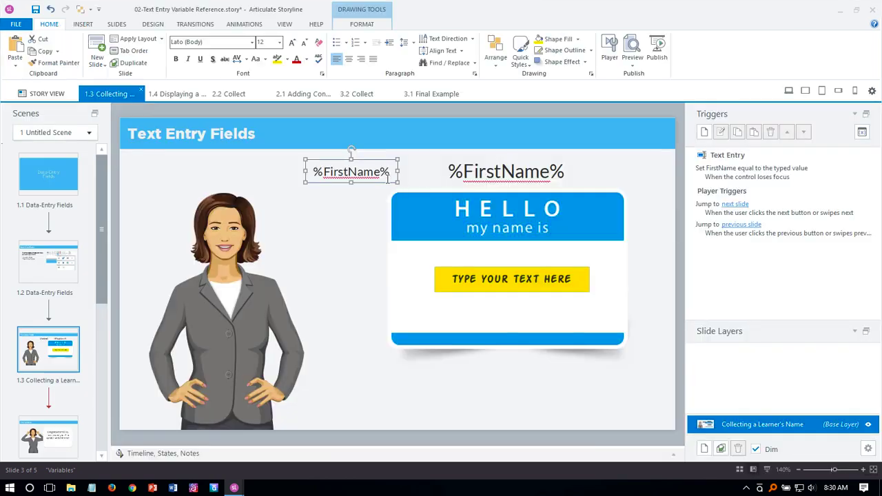
{"action": "key", "text": "Delete"}
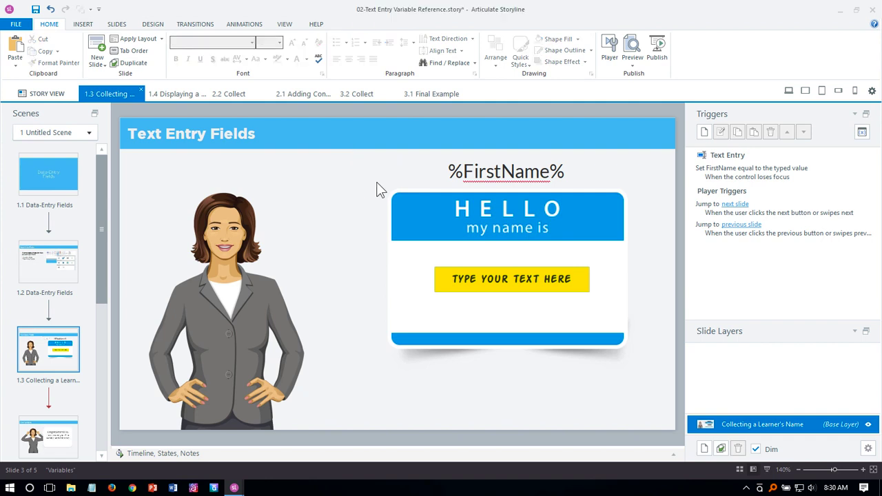
{"action": "left_click", "coordinate": [464, 181]}
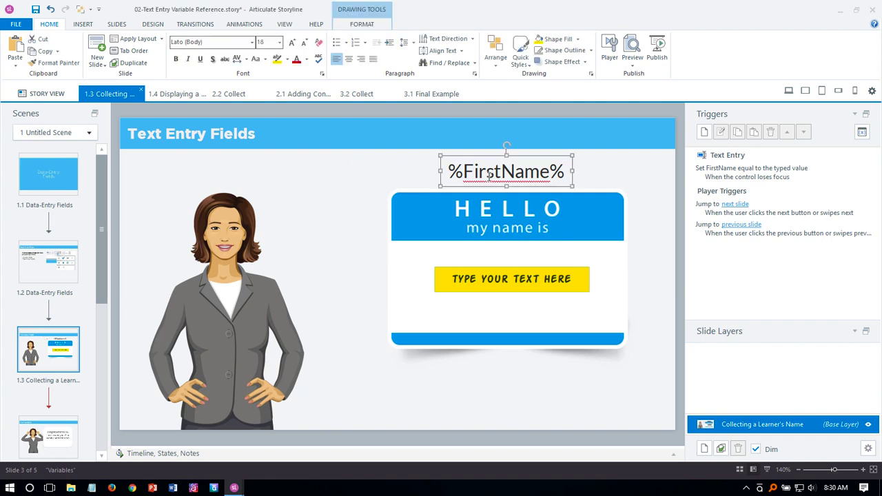
{"action": "left_click", "coordinate": [488, 175]}
{"action": "double_click", "coordinate": [488, 175]}
{"action": "right_click", "coordinate": [488, 176]}
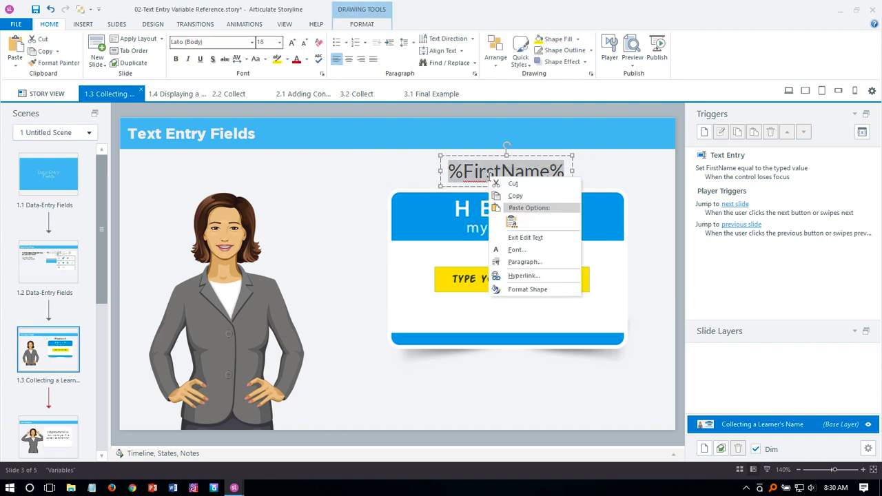
{"action": "left_click", "coordinate": [525, 196]}
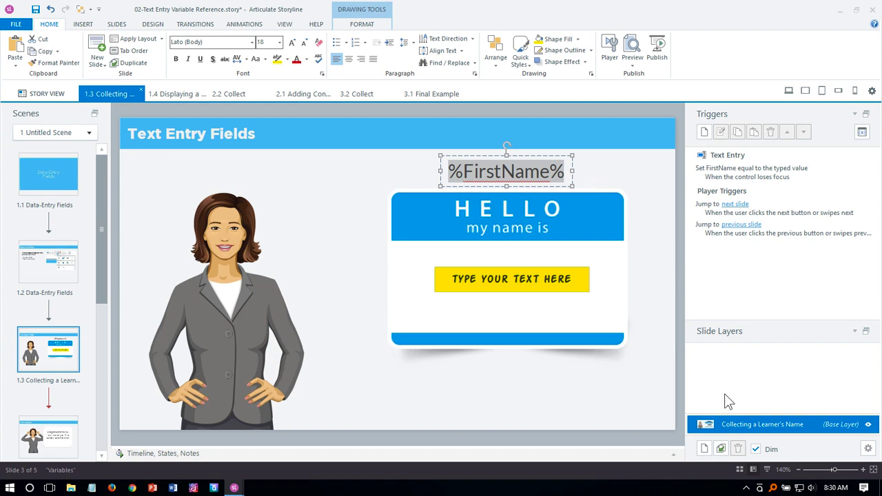
Zoom out, reposition the %FirstName% box above the HELLO name tag, and show the timeline.
{"action": "left_click", "coordinate": [799, 469]}
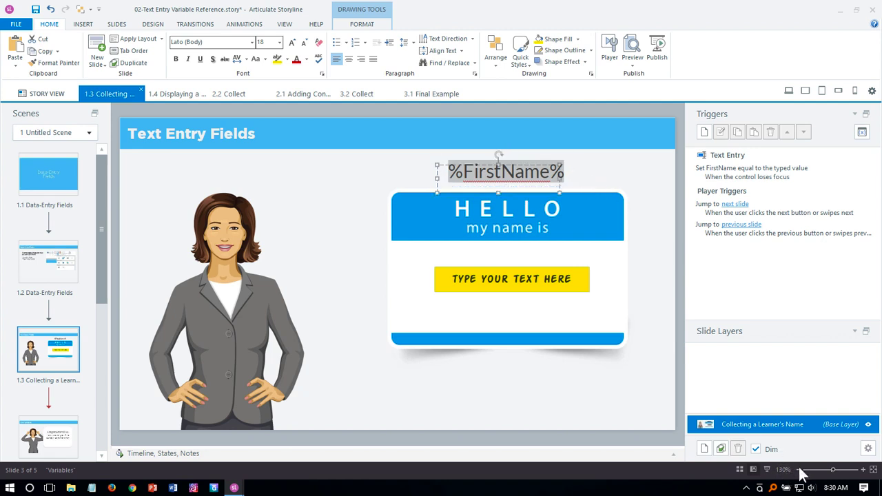
{"action": "left_click", "coordinate": [799, 470]}
{"action": "left_click", "coordinate": [799, 470]}
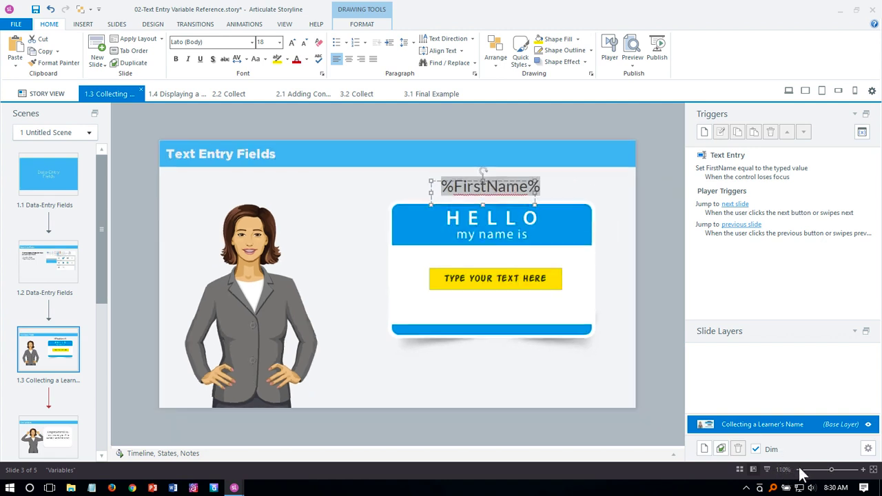
{"action": "left_click", "coordinate": [576, 196]}
{"action": "left_click", "coordinate": [498, 197]}
{"action": "left_click_drag", "start_coordinate": [494, 180], "coordinate": [486, 128]}
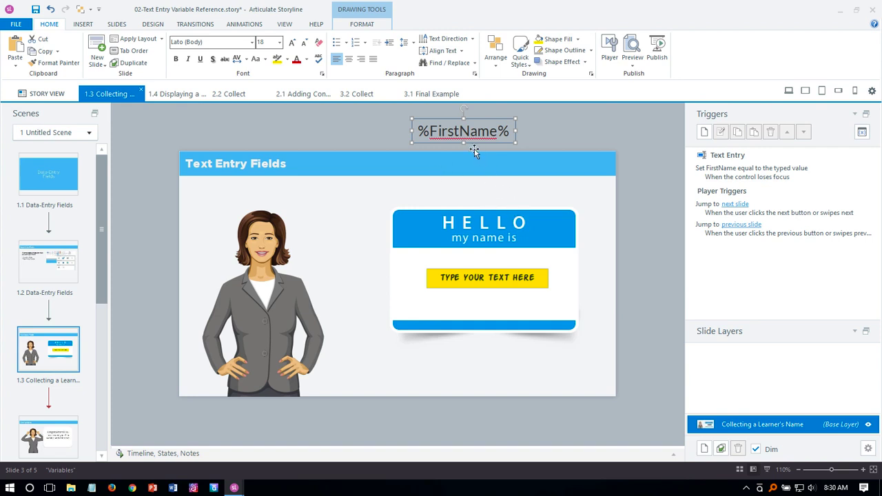
{"action": "left_click_drag", "start_coordinate": [473, 143], "coordinate": [492, 202]}
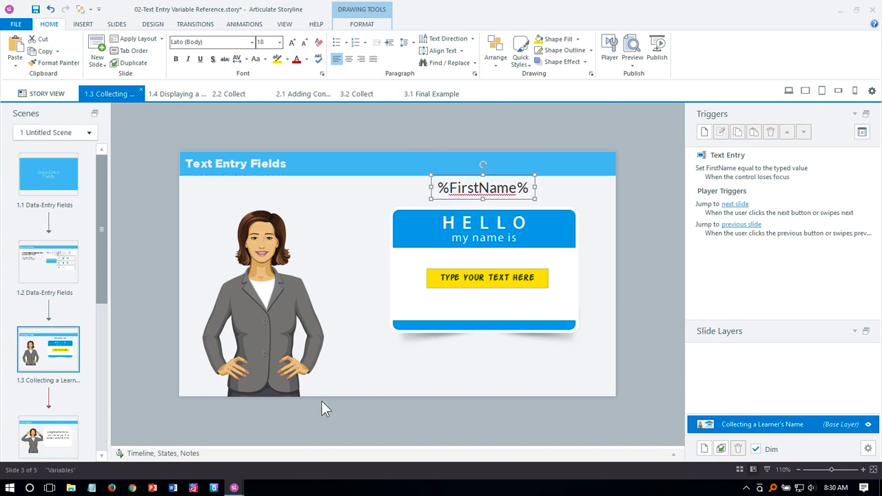
{"action": "left_click", "coordinate": [131, 454]}
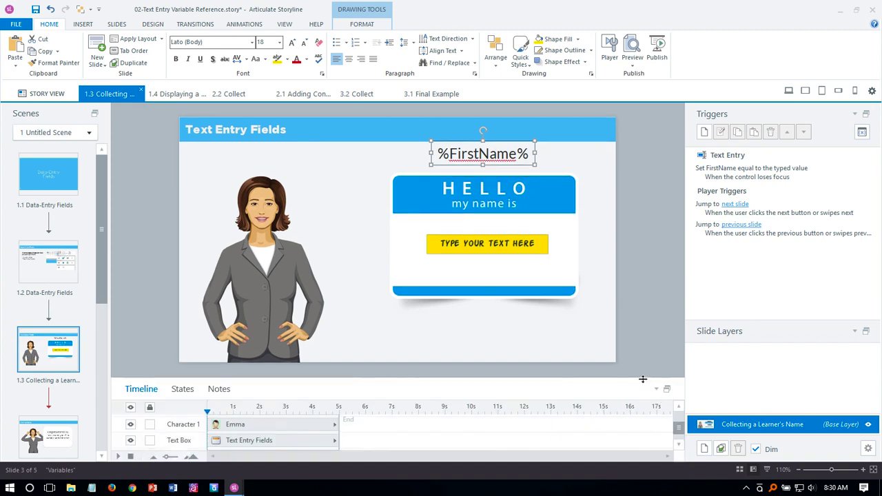
Enlarge the timeline and rename the Text Box 1 object to 'Variable Reference'.
{"action": "left_click_drag", "start_coordinate": [644, 377], "coordinate": [662, 319]}
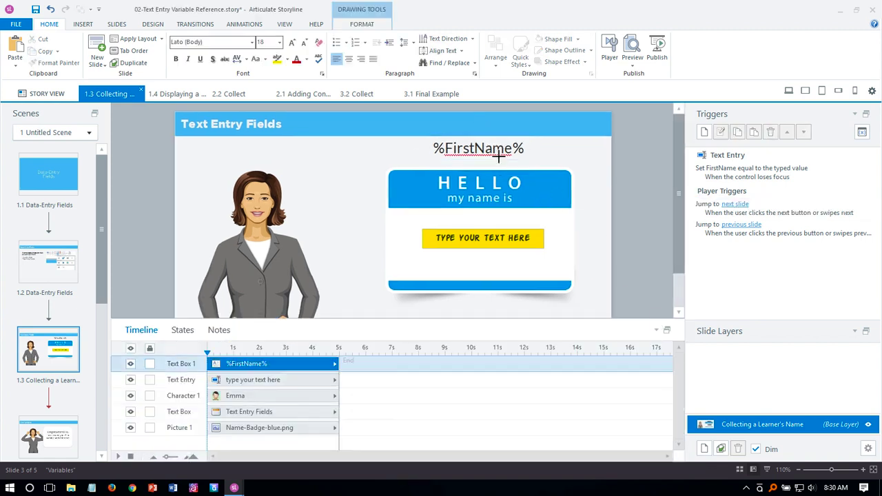
{"action": "double_click", "coordinate": [180, 364]}
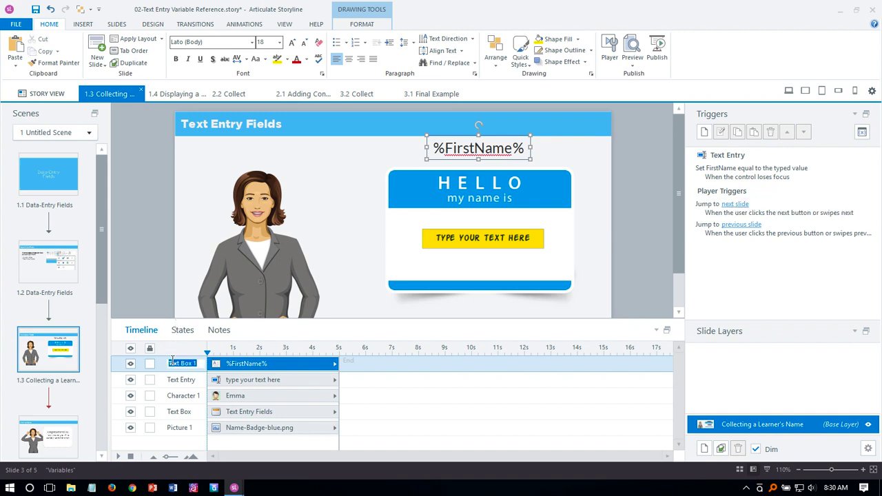
{"action": "type", "text": "Variable Reference"}
{"action": "left_click", "coordinate": [131, 364]}
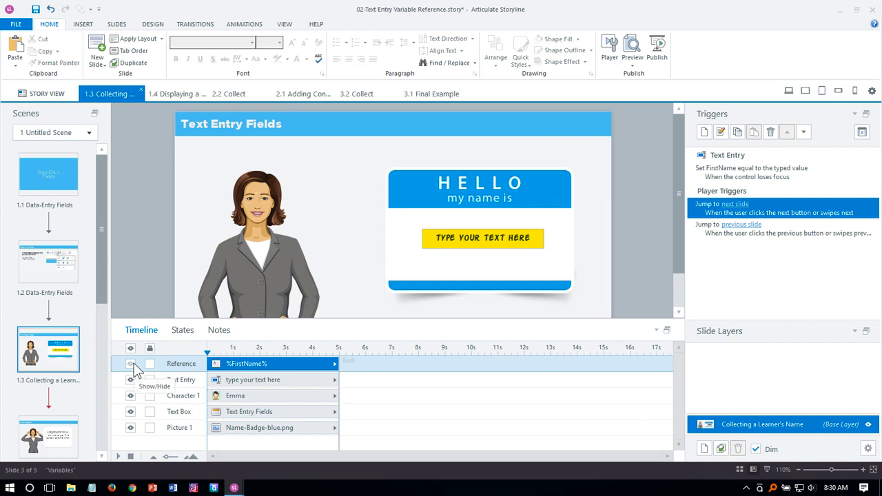
Test visibility toggles on Reference, the name badge picture and all objects, leaving everything visible.
{"action": "left_click", "coordinate": [131, 364]}
{"action": "left_click", "coordinate": [170, 422]}
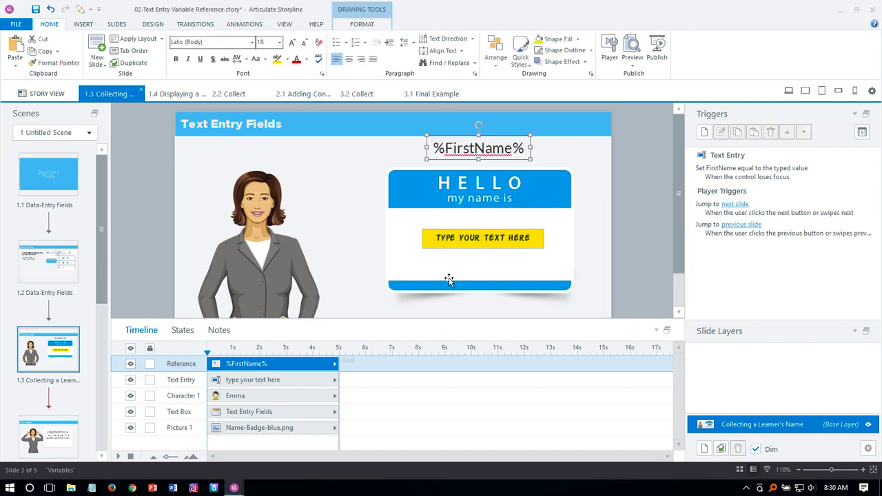
{"action": "left_click", "coordinate": [130, 428]}
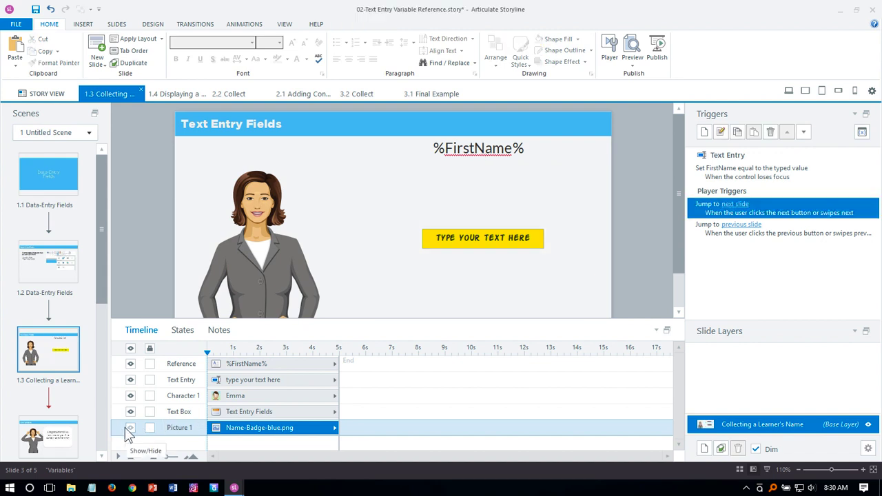
{"action": "left_click", "coordinate": [131, 364]}
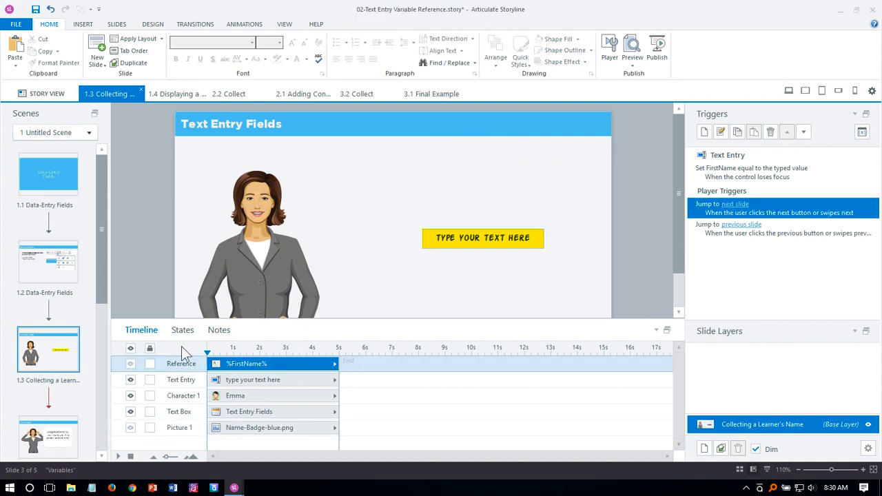
{"action": "left_click", "coordinate": [131, 348]}
{"action": "left_click", "coordinate": [130, 349]}
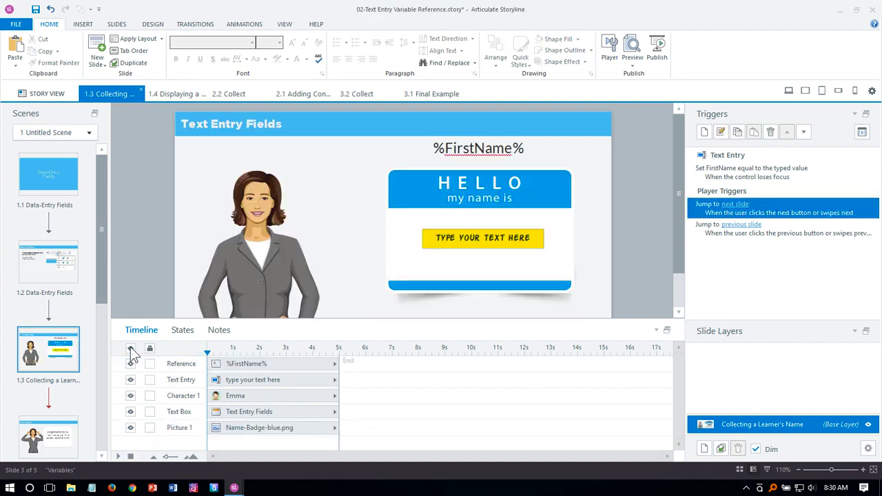
{"action": "left_click", "coordinate": [466, 153]}
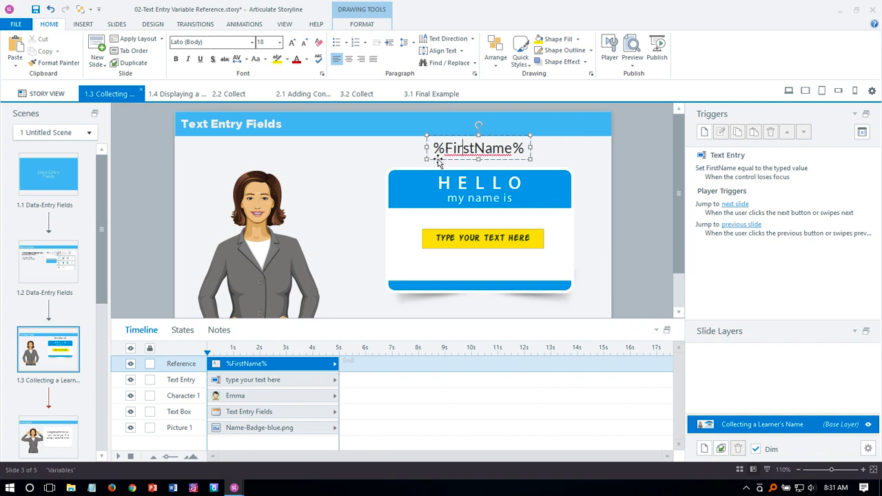
Drag the %FirstName% Reference box just off the slide's right edge.
{"action": "left_click", "coordinate": [438, 159]}
{"action": "left_click_drag", "start_coordinate": [438, 159], "coordinate": [625, 161]}
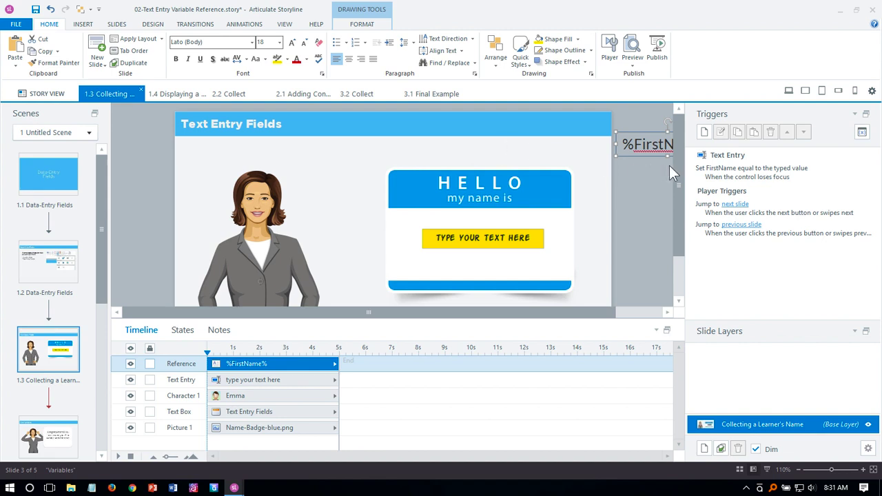
{"action": "scroll", "coordinate": [674, 177], "scroll_direction": "down", "scroll_amount": 2}
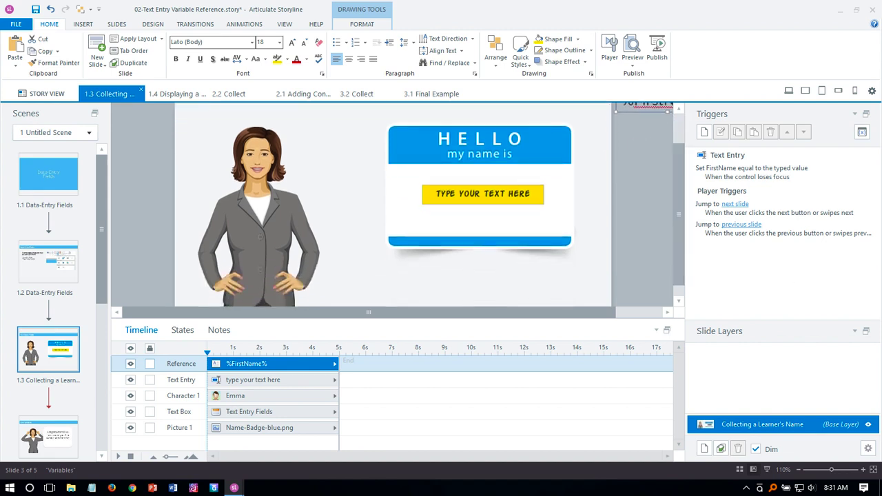
Fit the slide to the window, collapse the timeline, and go to slide 1.4 Text Variables.
{"action": "left_click", "coordinate": [873, 469]}
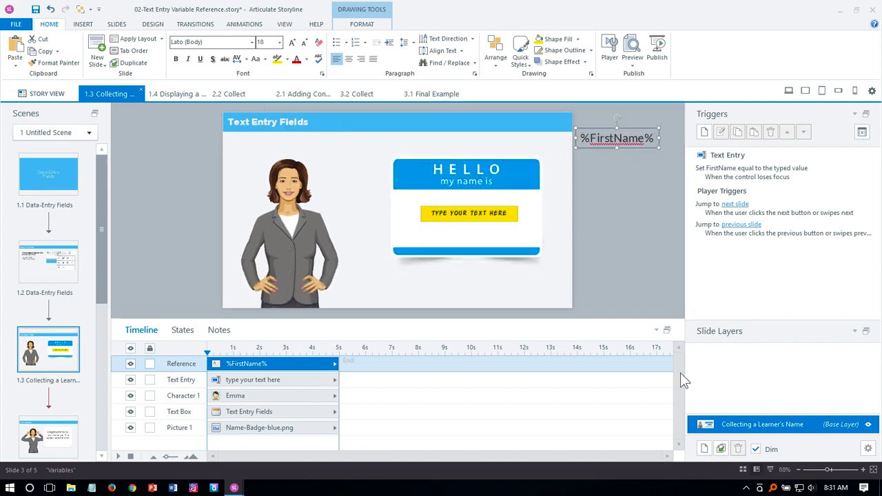
{"action": "left_click", "coordinate": [655, 329]}
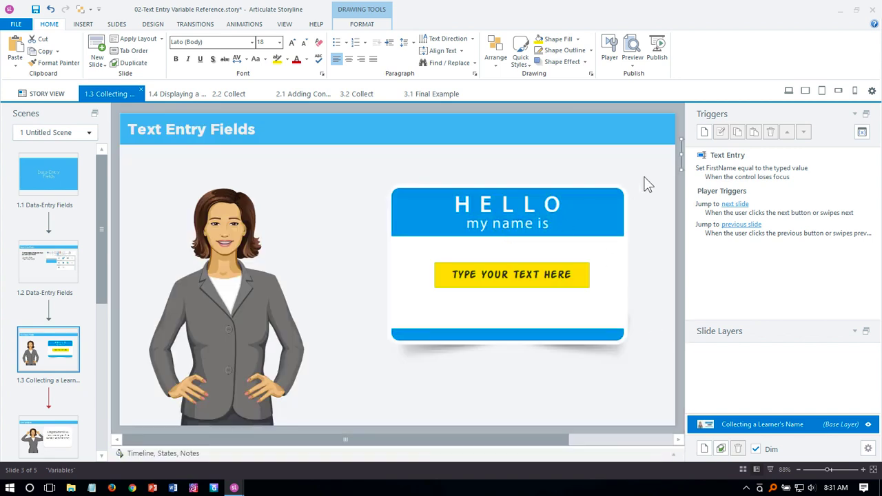
{"action": "left_click_drag", "start_coordinate": [107, 173], "coordinate": [106, 311]}
{"action": "left_click", "coordinate": [57, 291]}
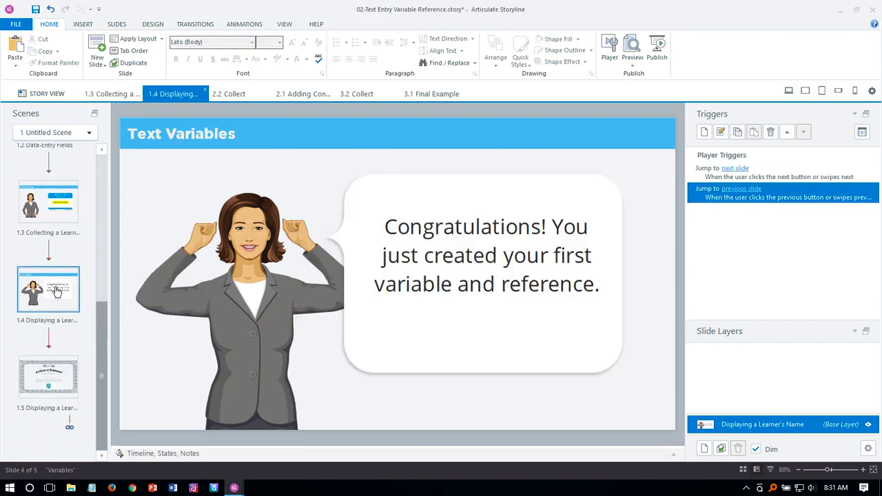
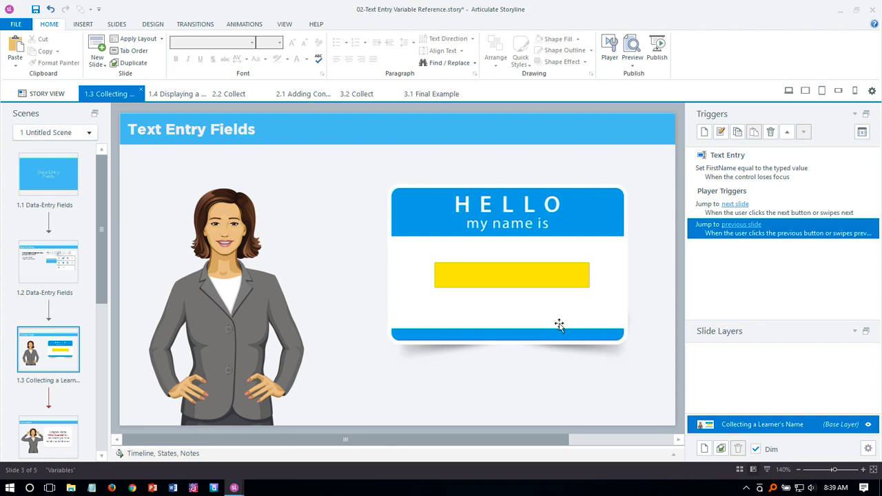
Add a new slide layer named Alert.
{"action": "left_click", "coordinate": [705, 449]}
{"action": "double_click", "coordinate": [748, 405]}
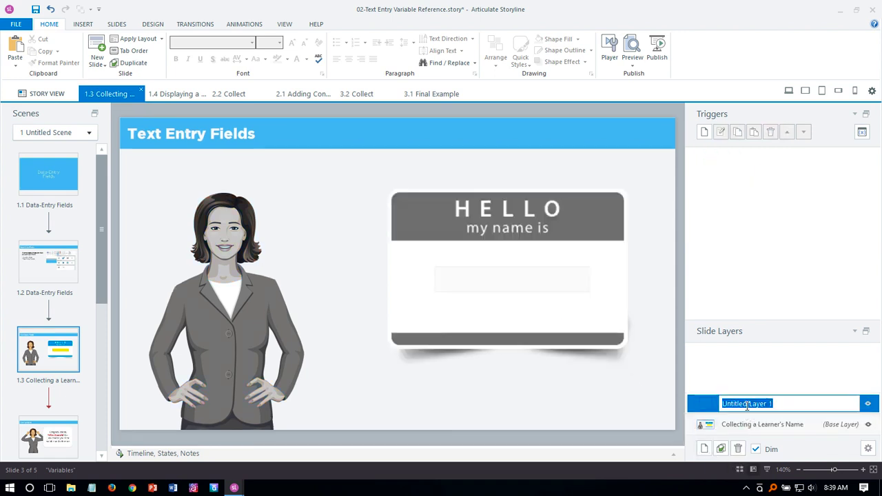
{"action": "type", "text": "Alert"}
{"action": "key", "text": "Return"}
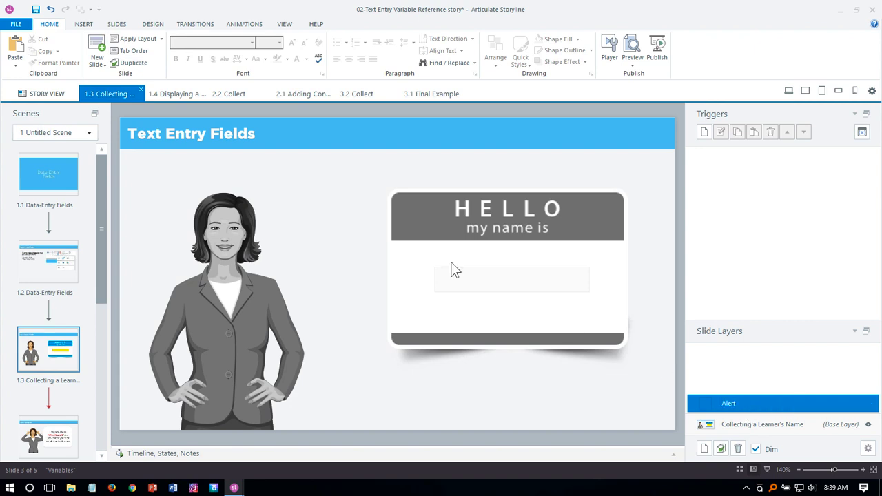
Insert the exclamation speech-bubble icon from an 'alert' search, place it below the name tag, and fill it orange.
{"action": "left_click", "coordinate": [84, 25]}
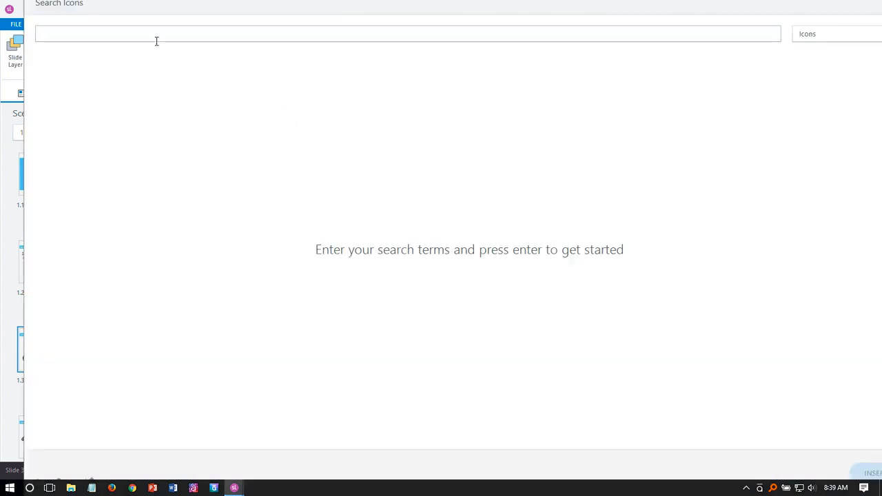
{"action": "type", "text": "alert"}
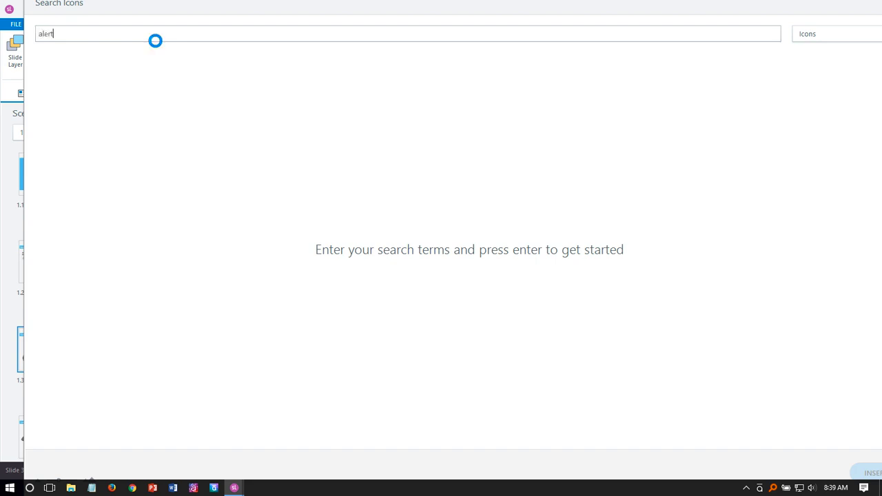
{"action": "key", "text": "Return"}
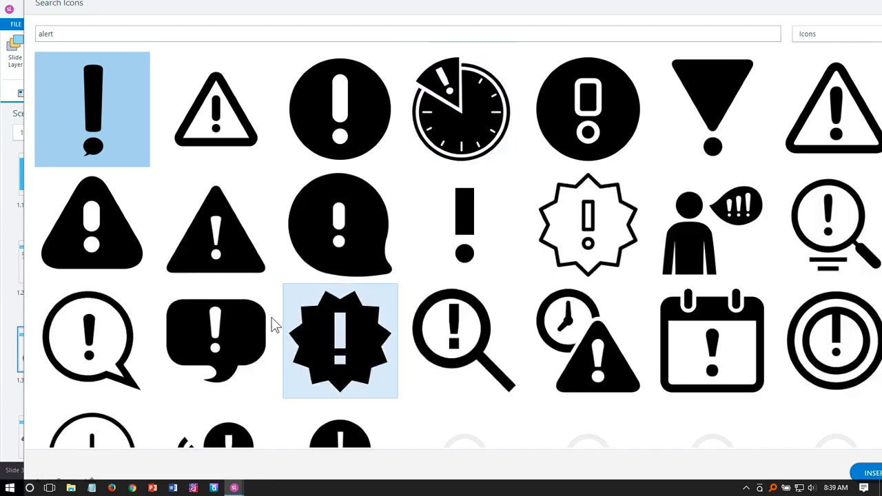
{"action": "double_click", "coordinate": [367, 253]}
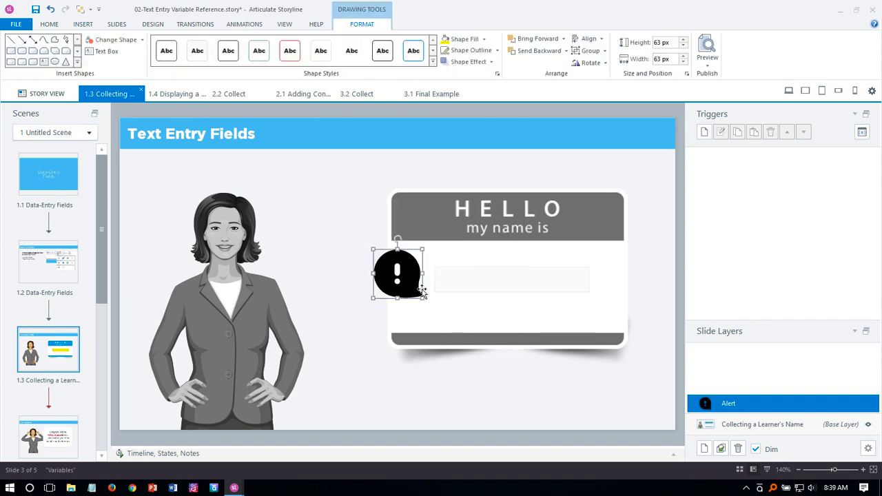
{"action": "left_click_drag", "start_coordinate": [422, 293], "coordinate": [421, 397]}
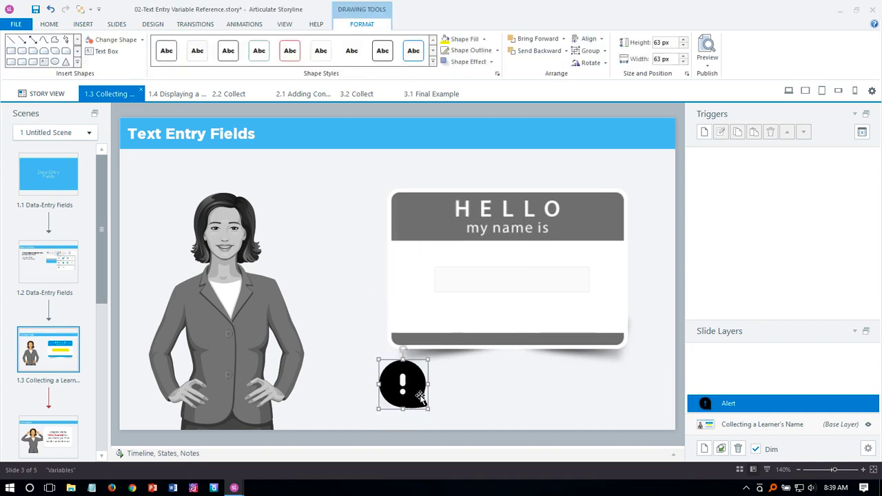
{"action": "left_click", "coordinate": [484, 39]}
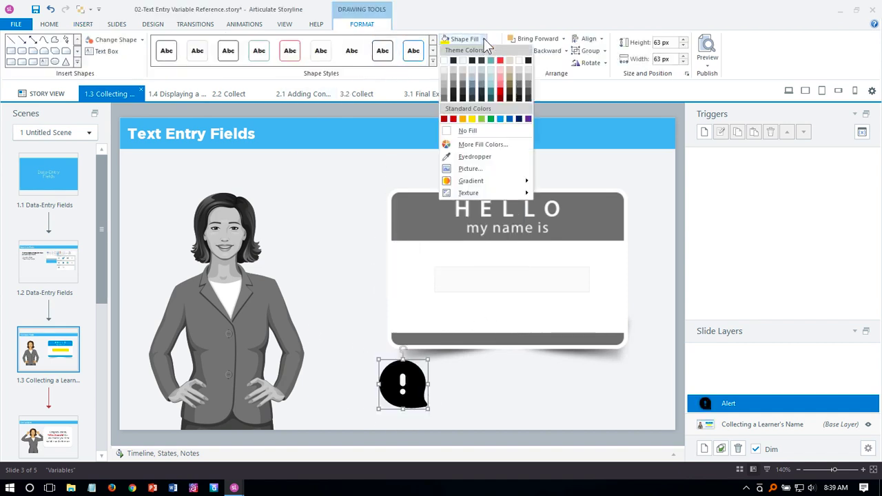
{"action": "left_click", "coordinate": [462, 118]}
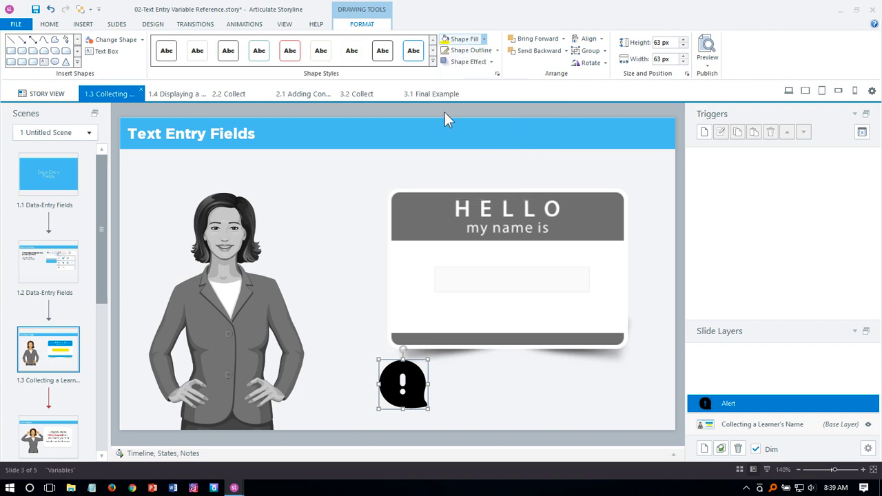
Add a text box reading "Please add your name before continuing".
{"action": "left_click", "coordinate": [456, 379]}
{"action": "key", "text": "ctrl+t"}
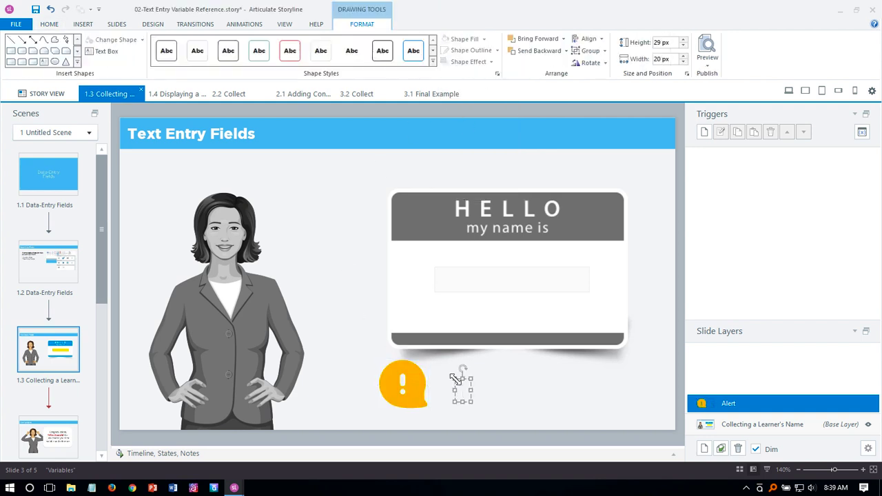
{"action": "type", "text": "You"}
{"action": "key", "text": "BackSpace"}
{"action": "key", "text": "BackSpace"}
{"action": "key", "text": "BackSpace"}
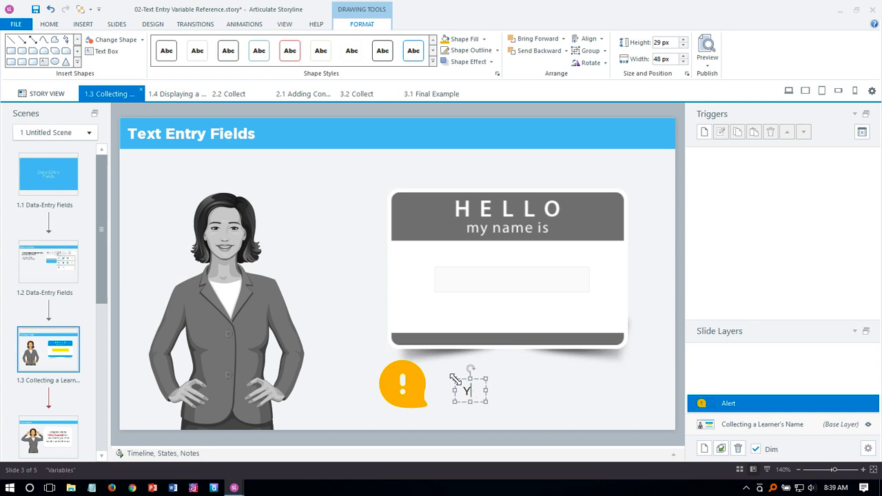
{"action": "type", "text": "Please add your name bef"}
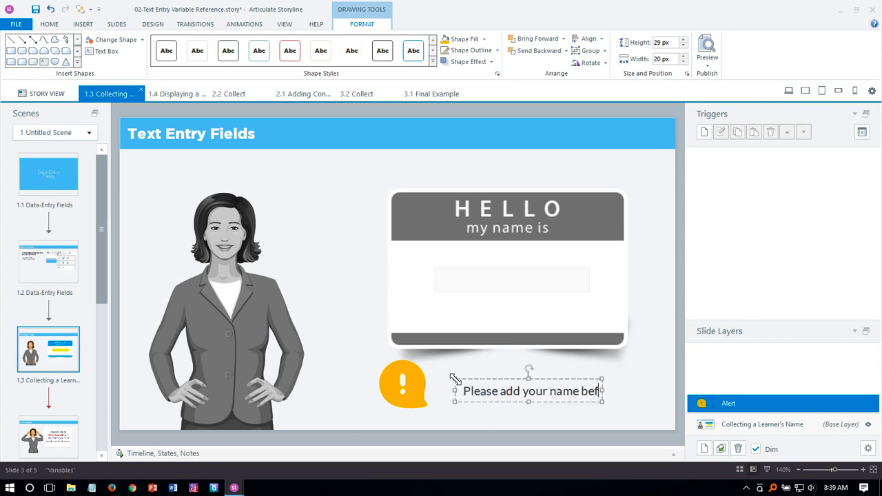
{"action": "type", "text": "ore c"}
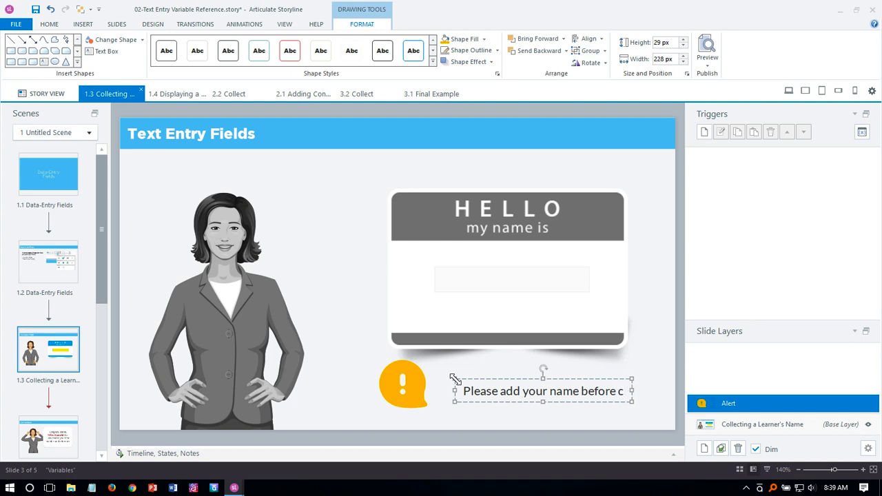
{"action": "type", "text": "licking"}
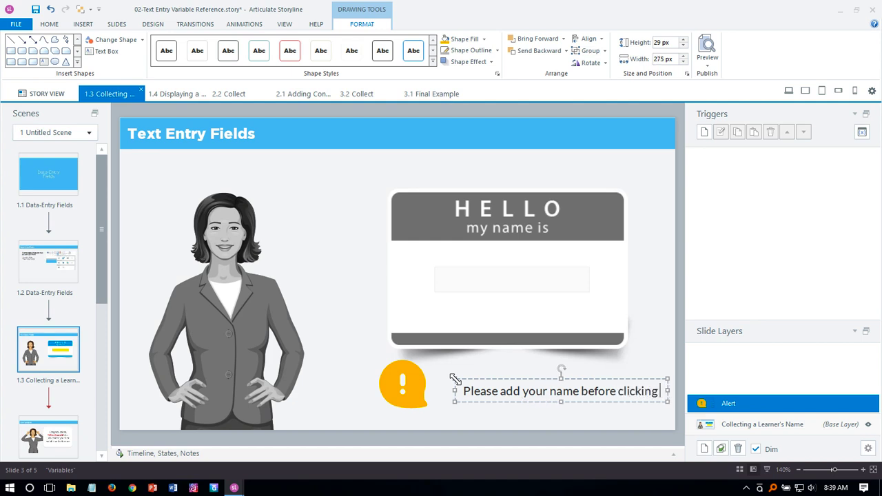
{"action": "key", "text": "BackSpace"}
{"action": "key", "text": "BackSpace"}
{"action": "key", "text": "BackSpace"}
{"action": "key", "text": "BackSpace"}
{"action": "key", "text": "BackSpace"}
{"action": "key", "text": "BackSpace"}
{"action": "key", "text": "BackSpace"}
{"action": "key", "text": "BackSpace"}
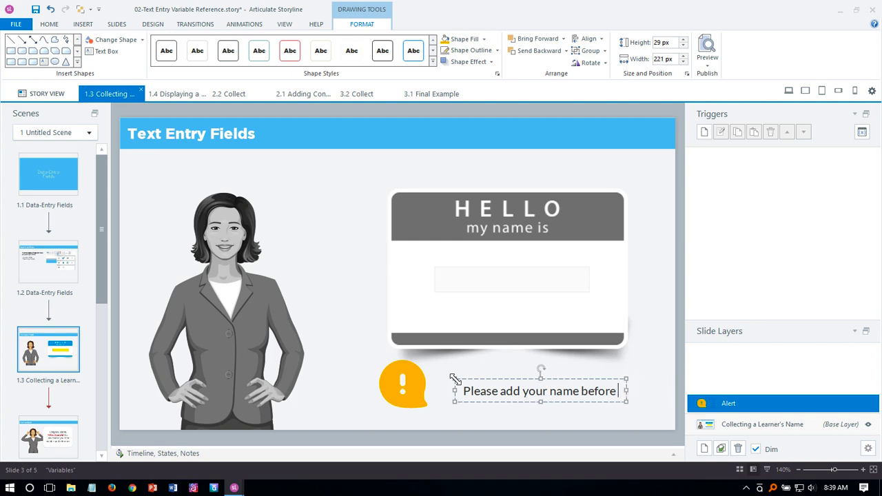
{"action": "type", "text": "contin"}
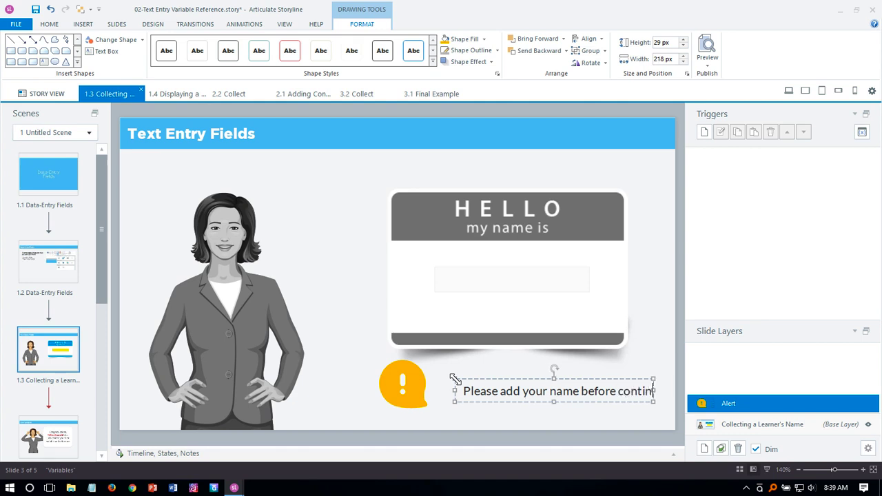
{"action": "type", "text": "uing"}
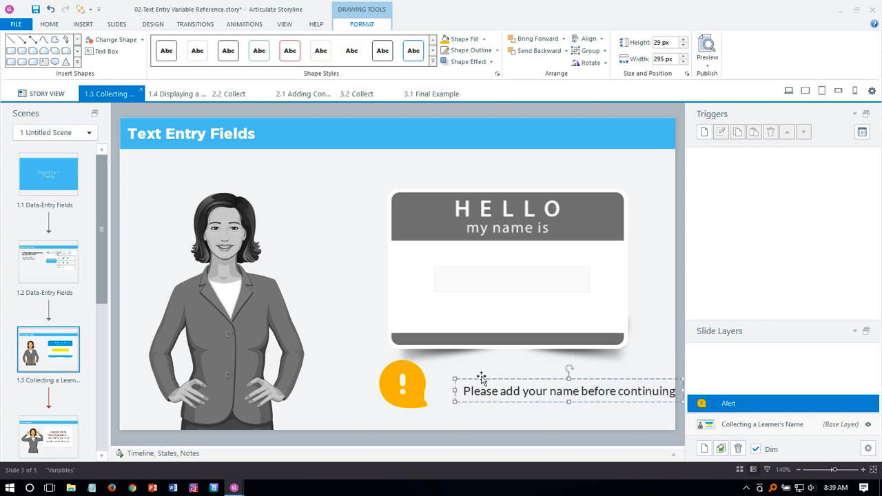
Narrow the message box to two lines, centre the text, and position it beside the orange icon.
{"action": "left_click_drag", "start_coordinate": [485, 380], "coordinate": [443, 375]}
{"action": "left_click_drag", "start_coordinate": [667, 384], "coordinate": [578, 384]}
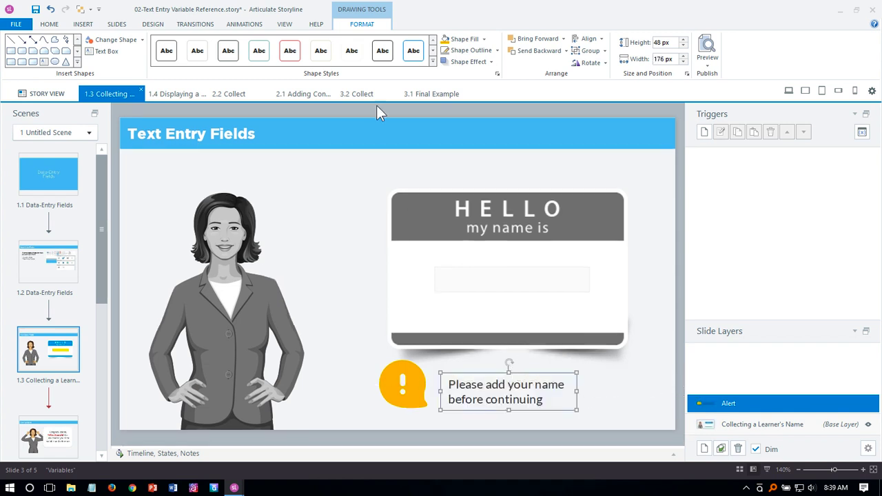
{"action": "left_click", "coordinate": [52, 25]}
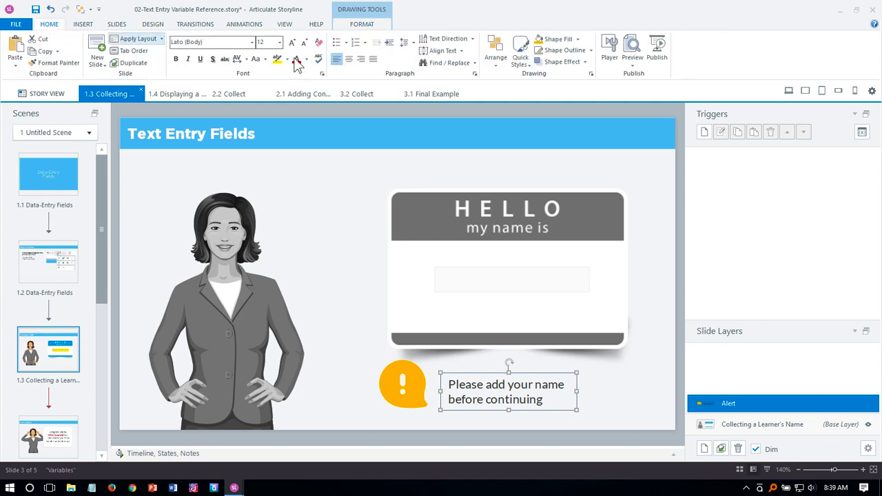
{"action": "left_click", "coordinate": [348, 59]}
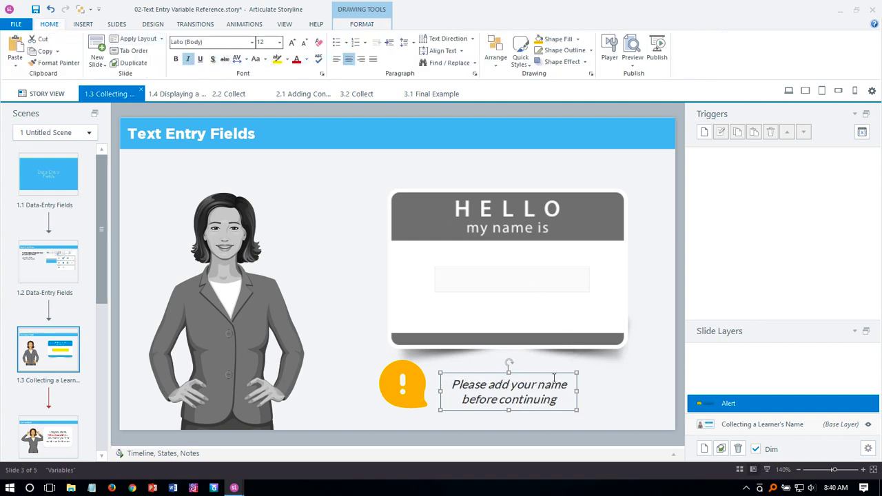
{"action": "left_click_drag", "start_coordinate": [549, 376], "coordinate": [549, 371]}
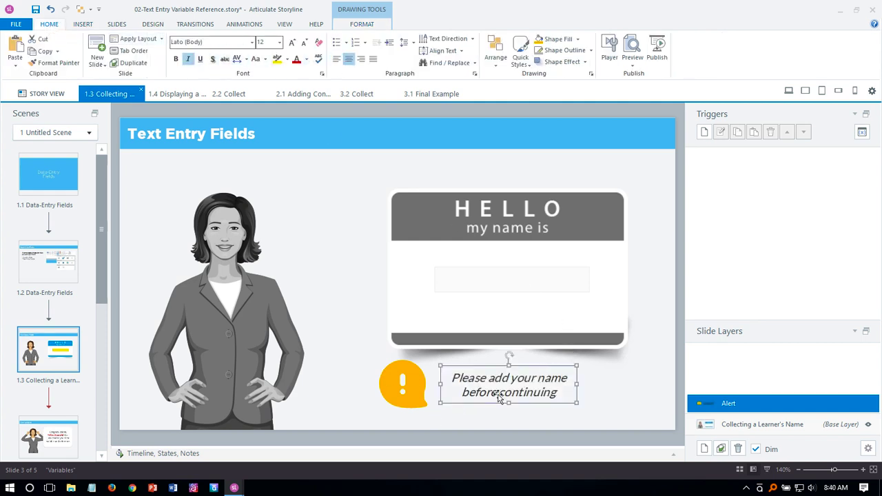
{"action": "left_click", "coordinate": [175, 452]}
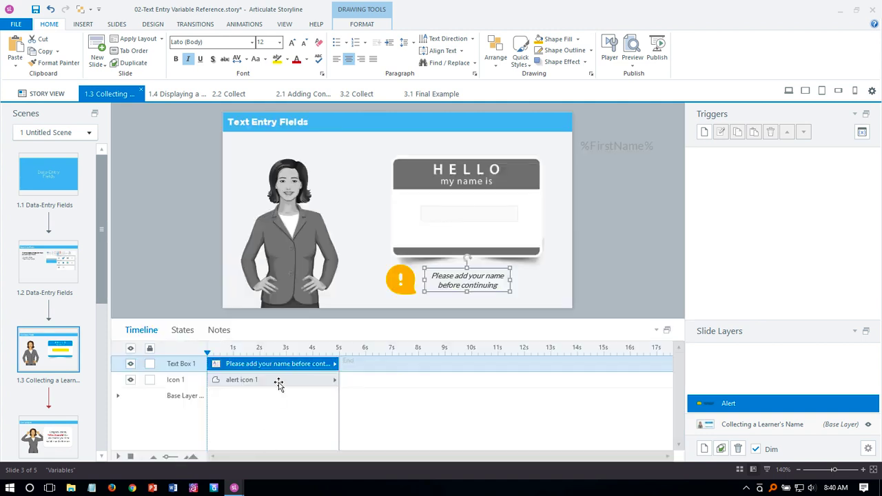
Shorten the Alert layer to about 3 seconds and add a trigger hiding this layer when its timeline ends.
{"action": "left_click_drag", "start_coordinate": [338, 355], "coordinate": [287, 356]}
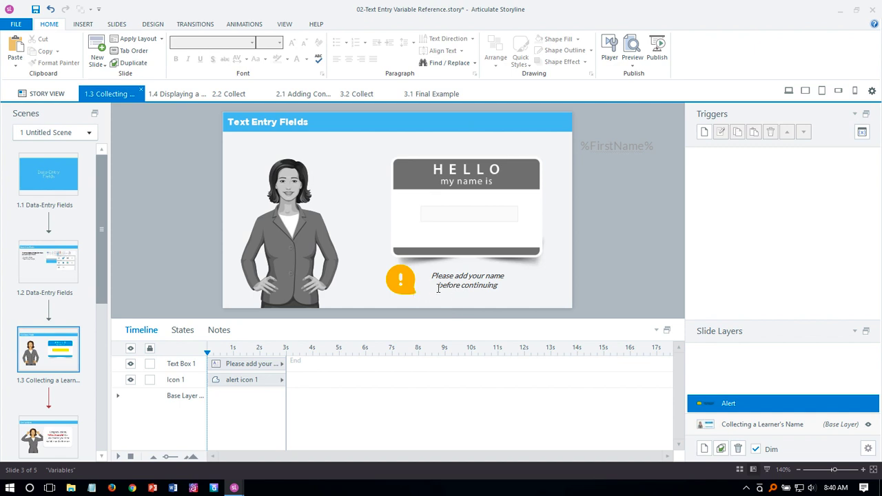
{"action": "left_click", "coordinate": [706, 132]}
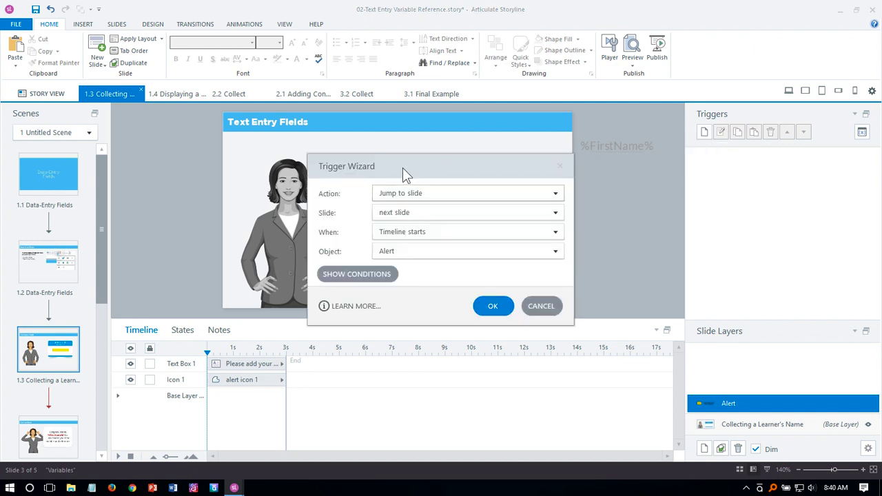
{"action": "left_click_drag", "start_coordinate": [403, 172], "coordinate": [632, 79]}
{"action": "left_click", "coordinate": [635, 100]}
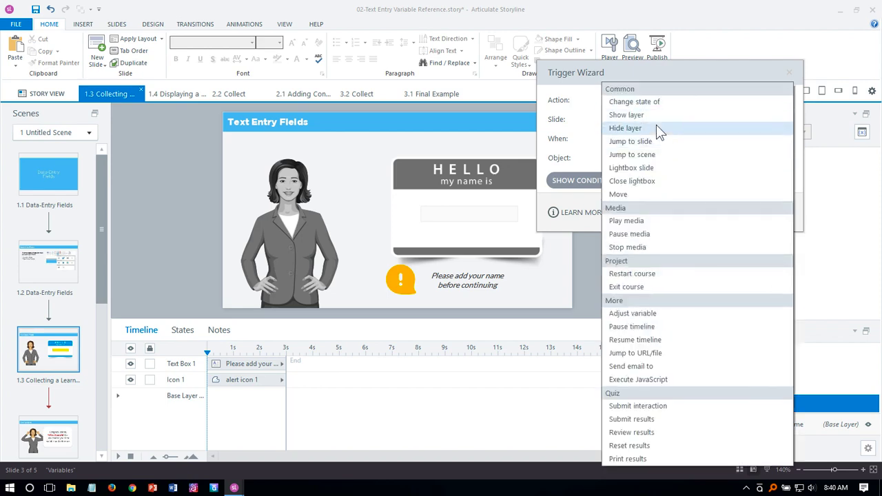
{"action": "left_click", "coordinate": [653, 126]}
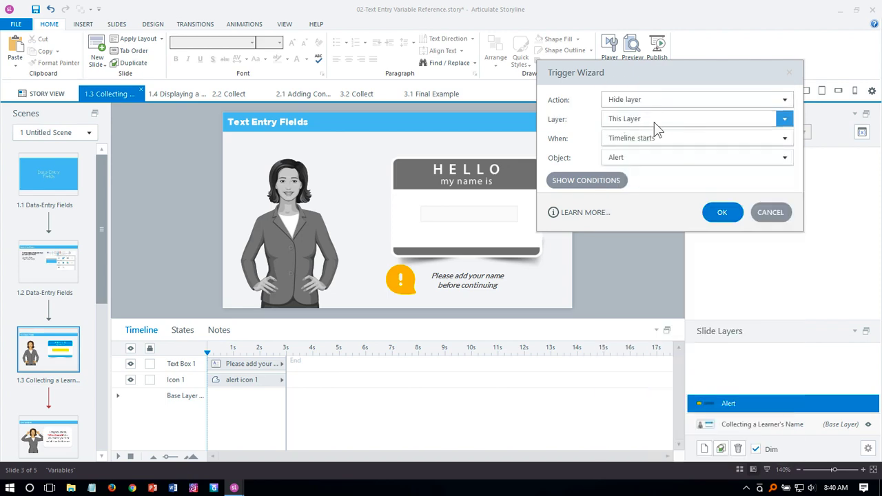
{"action": "left_click", "coordinate": [623, 139]}
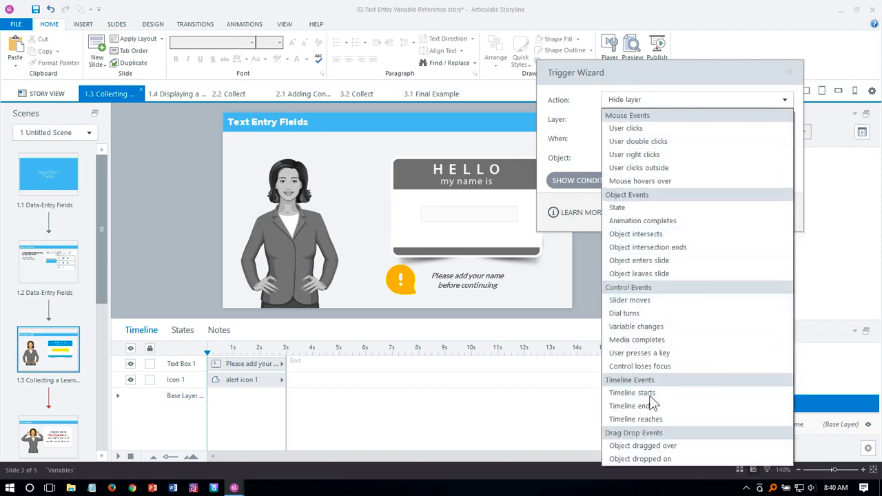
{"action": "left_click", "coordinate": [675, 406]}
{"action": "left_click", "coordinate": [624, 158]}
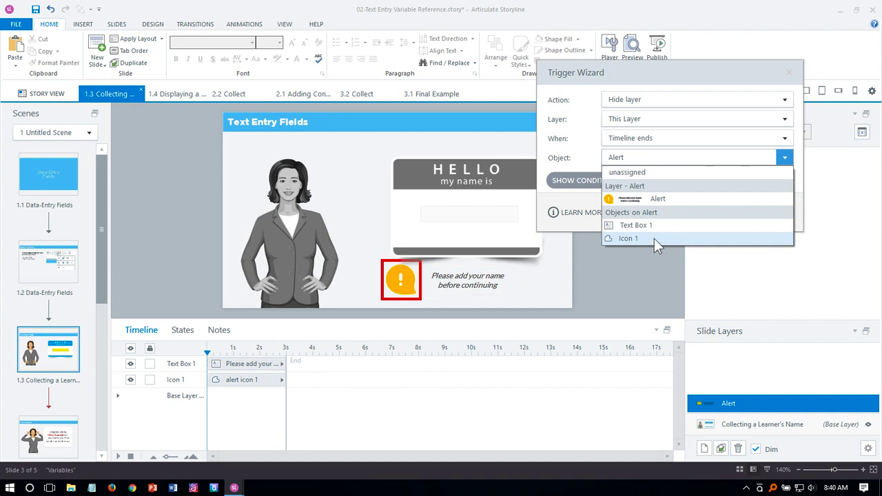
{"action": "left_click", "coordinate": [695, 198]}
{"action": "left_click", "coordinate": [724, 211]}
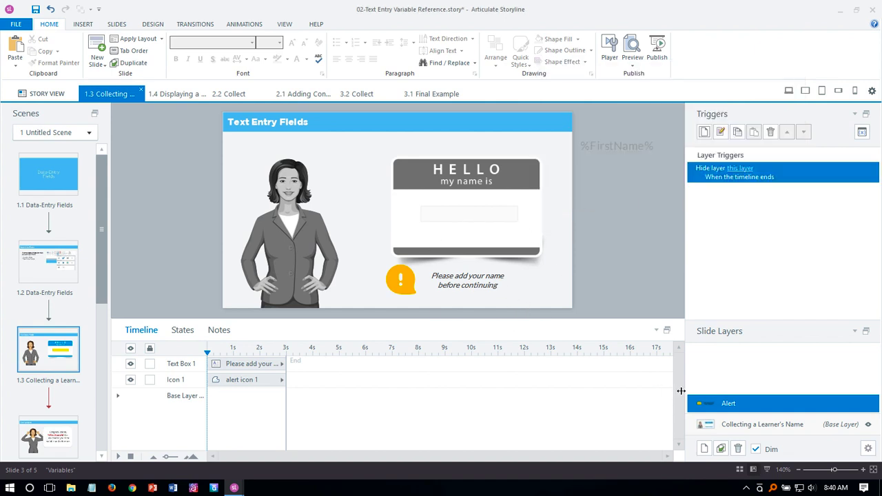
On the base layer, move the %FirstName% reference above the name badge.
{"action": "left_click", "coordinate": [735, 422]}
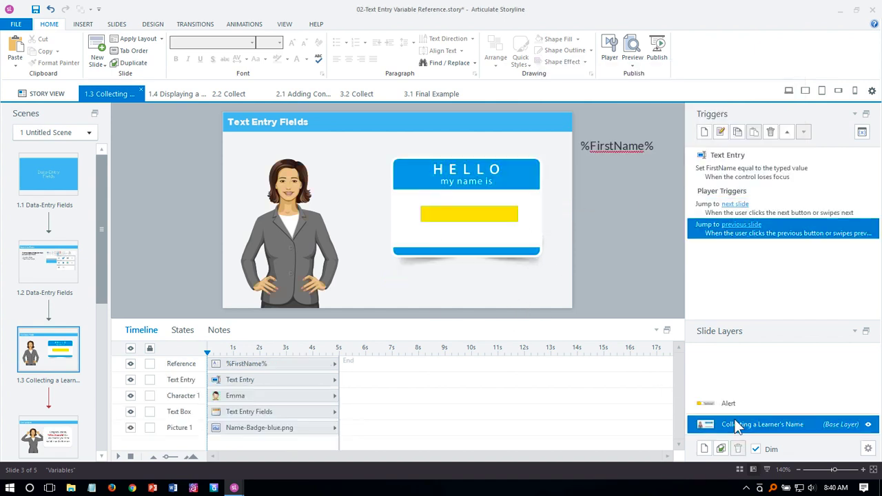
{"action": "left_click", "coordinate": [693, 209]}
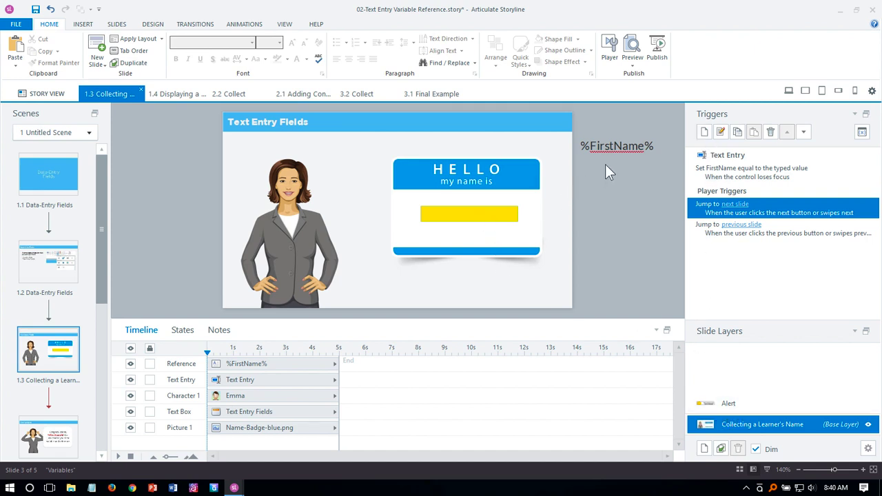
{"action": "left_click_drag", "start_coordinate": [612, 151], "coordinate": [467, 153]}
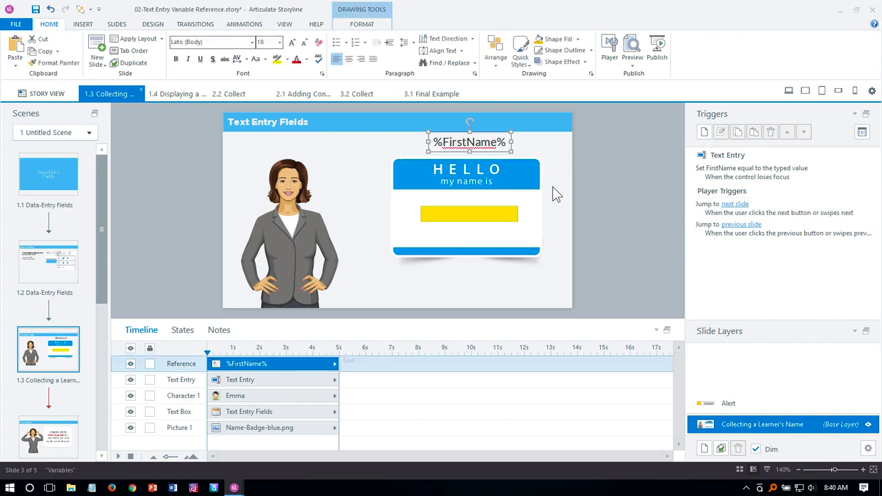
Create a trigger that shows the Alert layer when the Next button is clicked.
{"action": "left_click", "coordinate": [704, 132]}
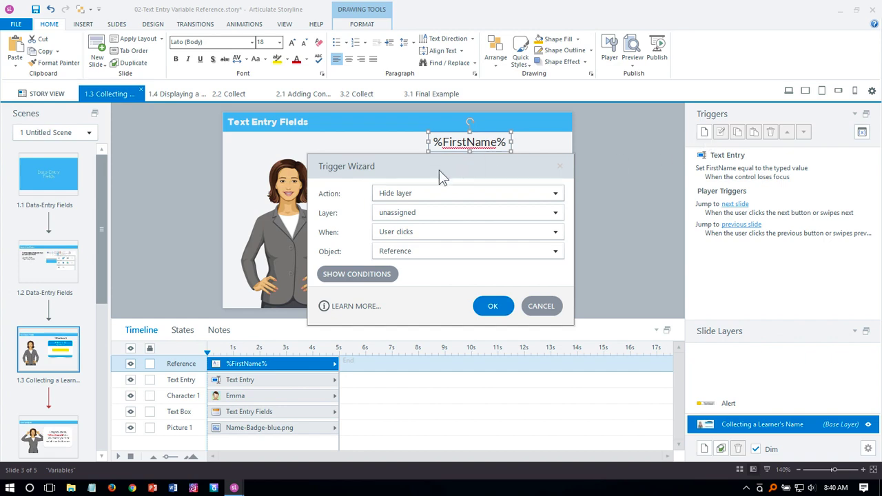
{"action": "left_click_drag", "start_coordinate": [439, 170], "coordinate": [708, 46]}
{"action": "left_click", "coordinate": [679, 69]}
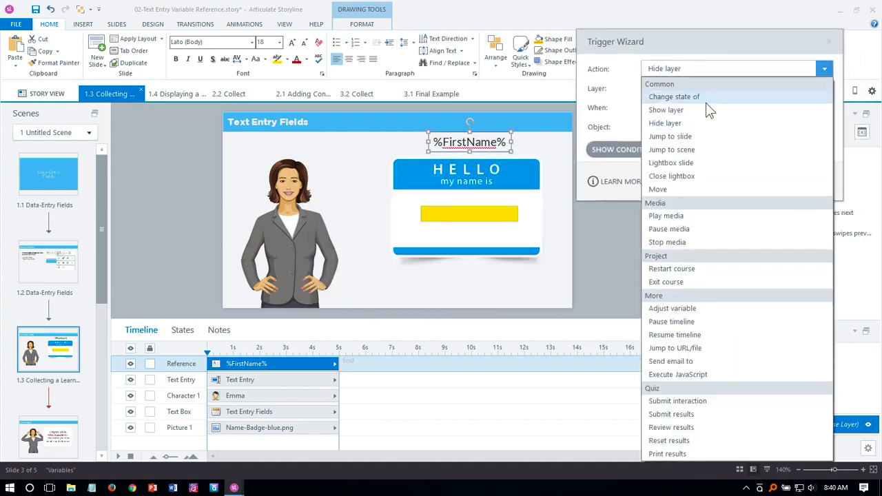
{"action": "left_click", "coordinate": [695, 111]}
{"action": "left_click", "coordinate": [682, 92]}
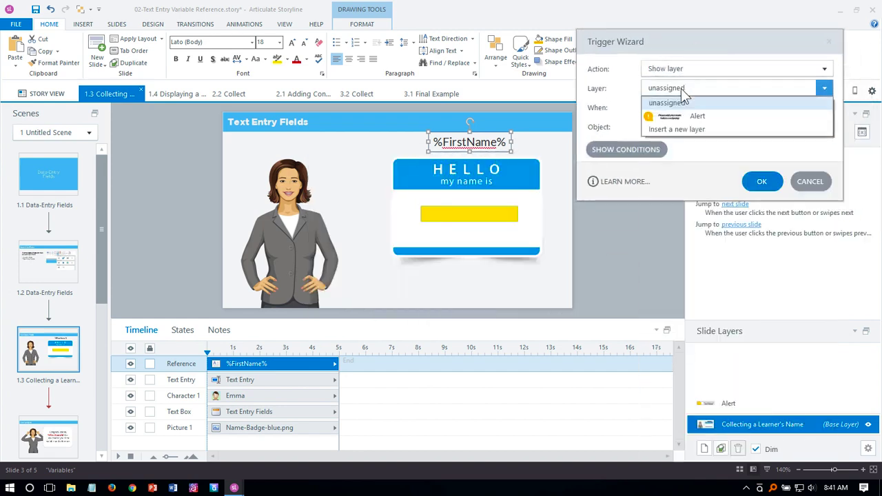
{"action": "left_click", "coordinate": [697, 115]}
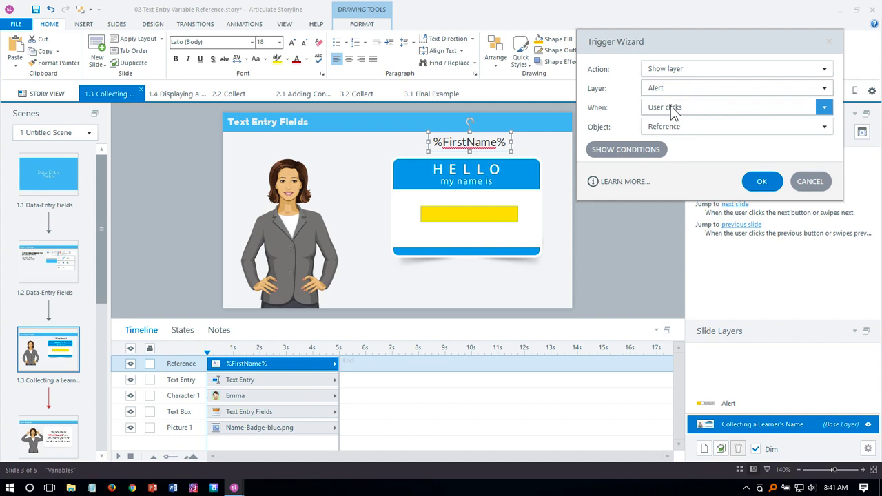
{"action": "left_click", "coordinate": [670, 129]}
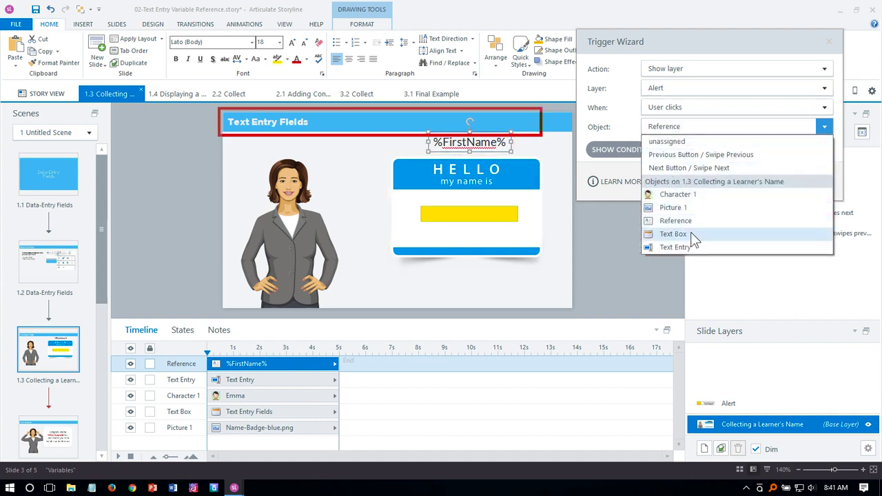
{"action": "left_click", "coordinate": [691, 167]}
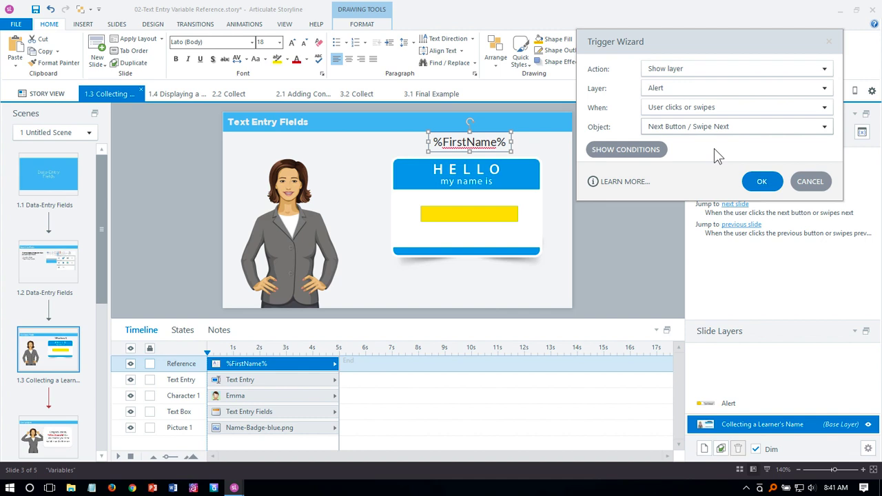
Add a condition to that trigger: FirstName equal to a blank value.
{"action": "left_click", "coordinate": [652, 153]}
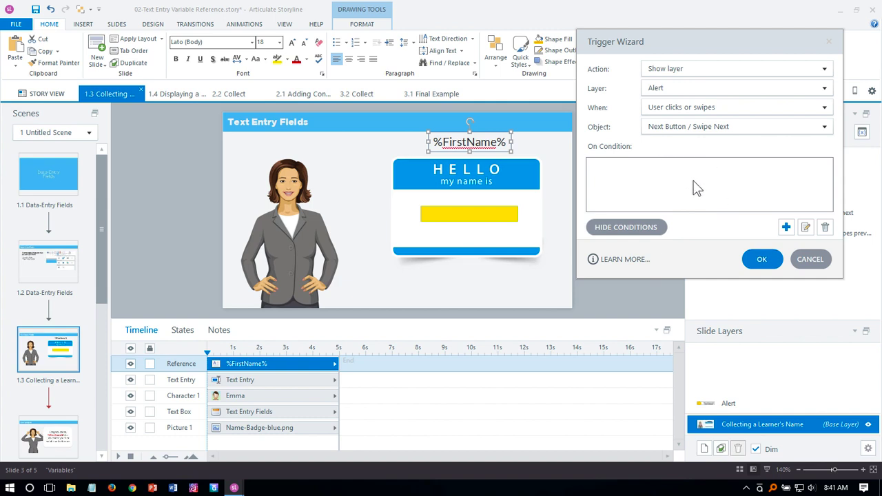
{"action": "left_click", "coordinate": [787, 229]}
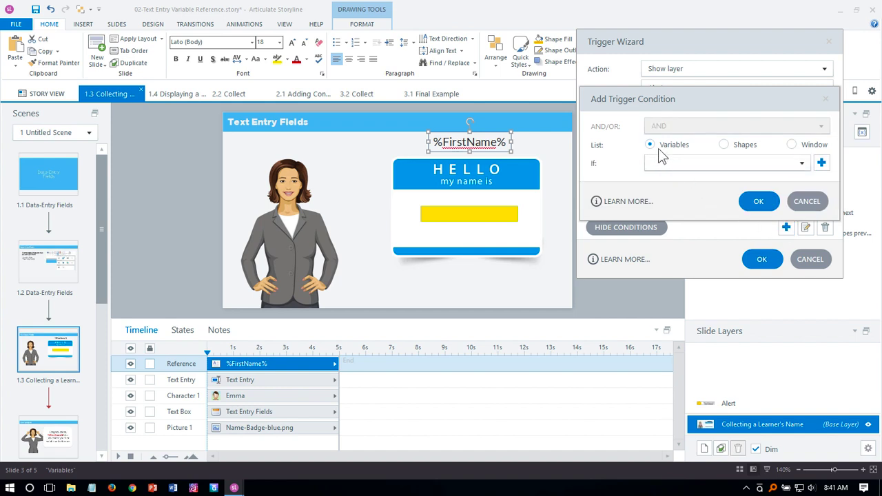
{"action": "left_click", "coordinate": [672, 163]}
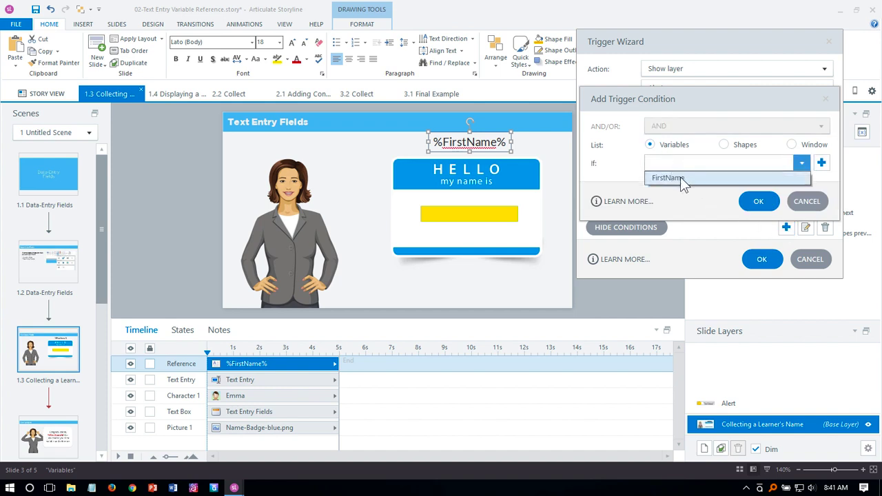
{"action": "left_click", "coordinate": [681, 179]}
{"action": "left_click", "coordinate": [681, 182]}
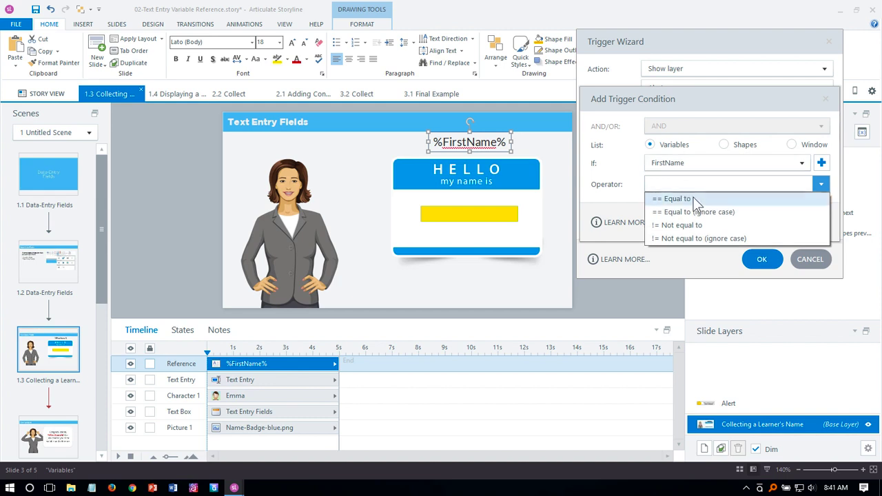
{"action": "left_click", "coordinate": [693, 197]}
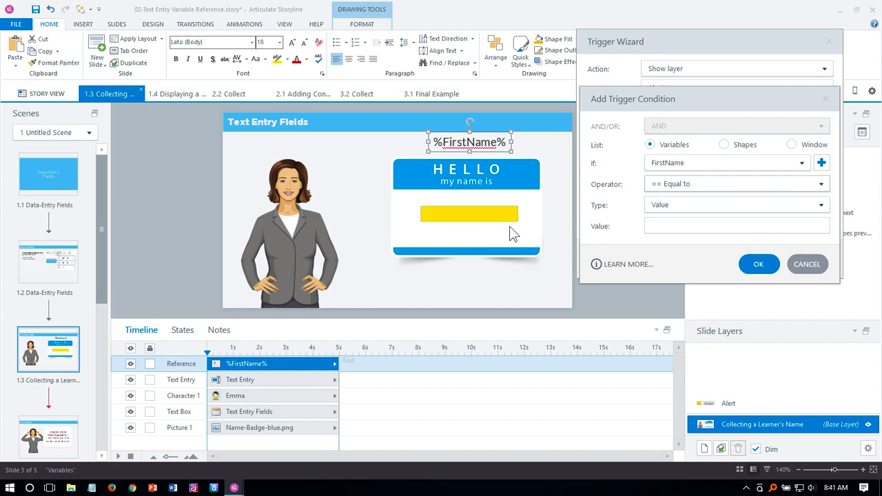
{"action": "left_click", "coordinate": [751, 266]}
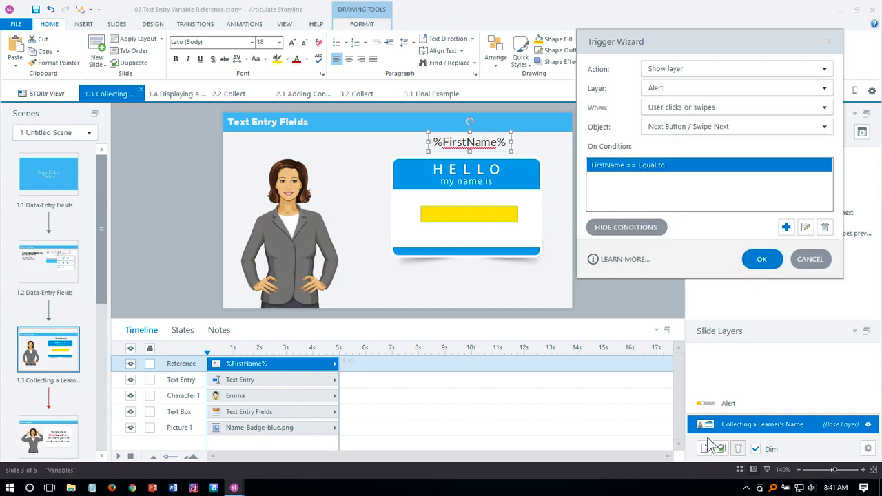
Save the Show layer Alert trigger and move it above the Jump to next slide trigger.
{"action": "left_click", "coordinate": [765, 266]}
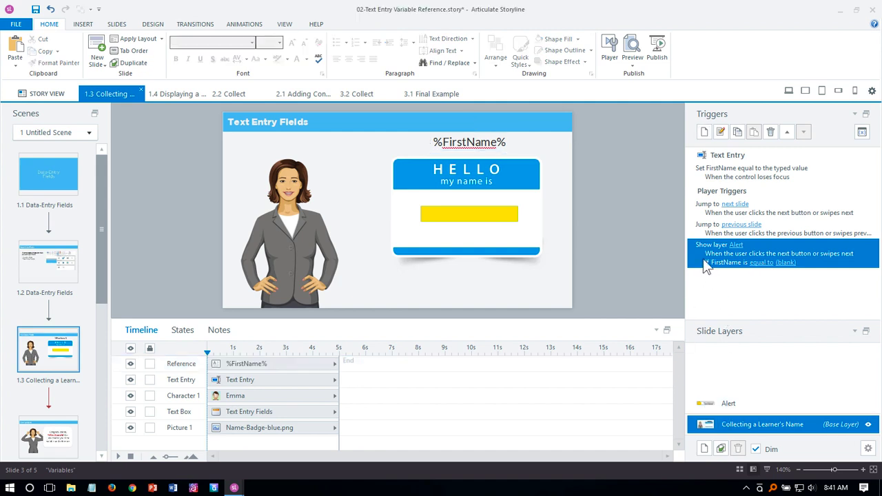
{"action": "left_click", "coordinate": [786, 133]}
{"action": "left_click", "coordinate": [786, 132]}
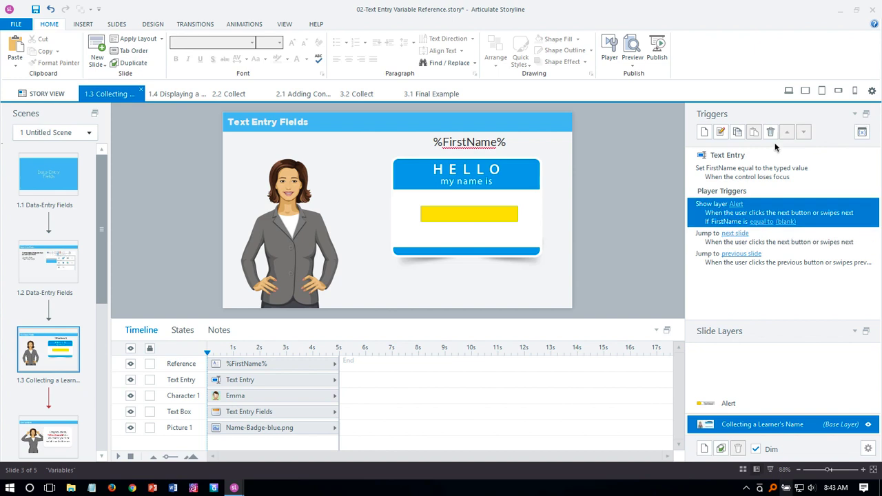
Add a FirstName not equal to blank condition to the Jump to next slide trigger.
{"action": "double_click", "coordinate": [707, 246]}
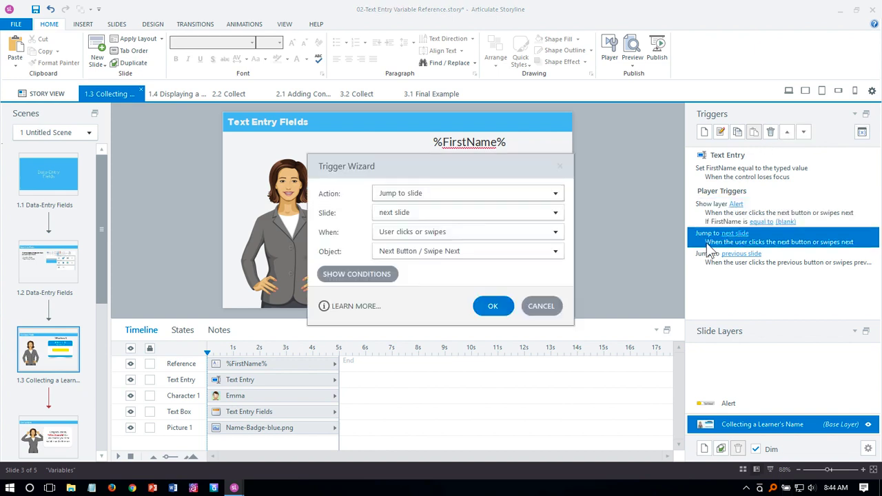
{"action": "left_click_drag", "start_coordinate": [422, 116], "coordinate": [714, 58]}
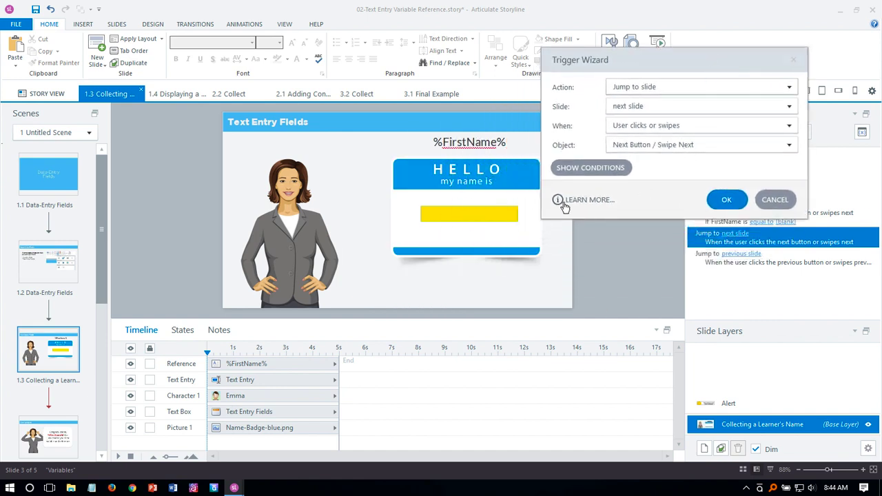
{"action": "left_click", "coordinate": [605, 169]}
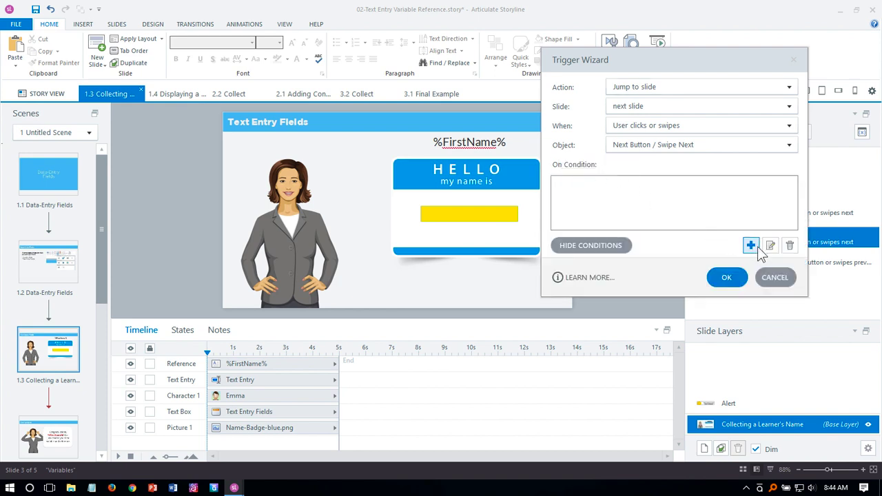
{"action": "left_click", "coordinate": [751, 245]}
{"action": "left_click", "coordinate": [659, 181]}
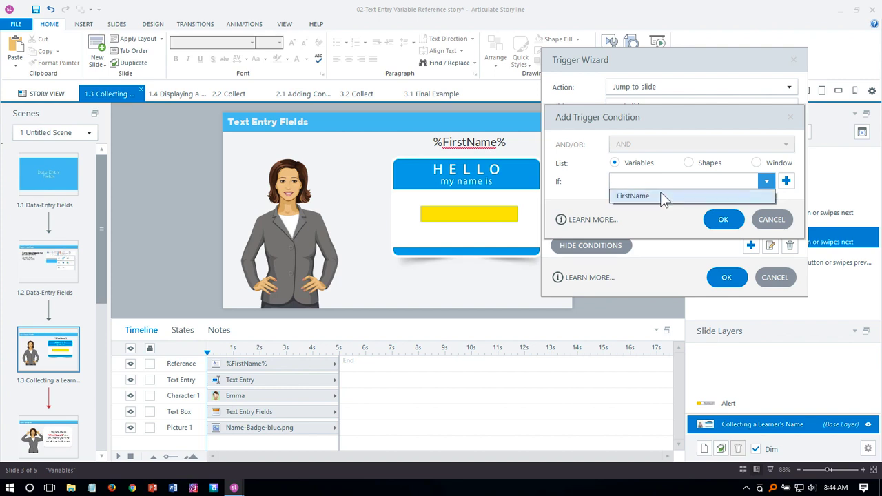
{"action": "left_click", "coordinate": [662, 197]}
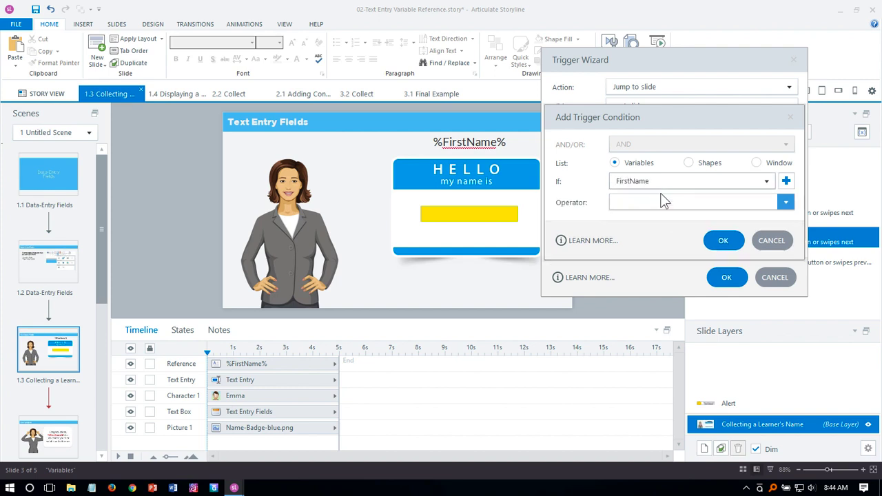
{"action": "left_click", "coordinate": [664, 204]}
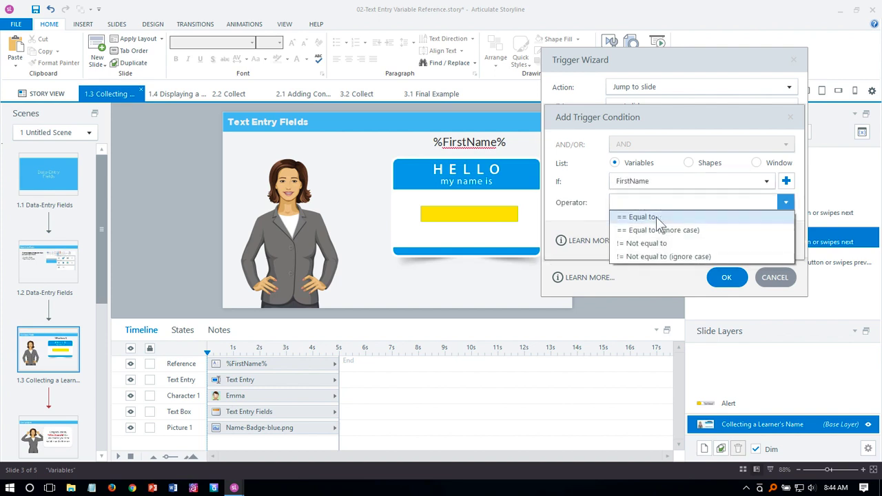
{"action": "left_click", "coordinate": [664, 242]}
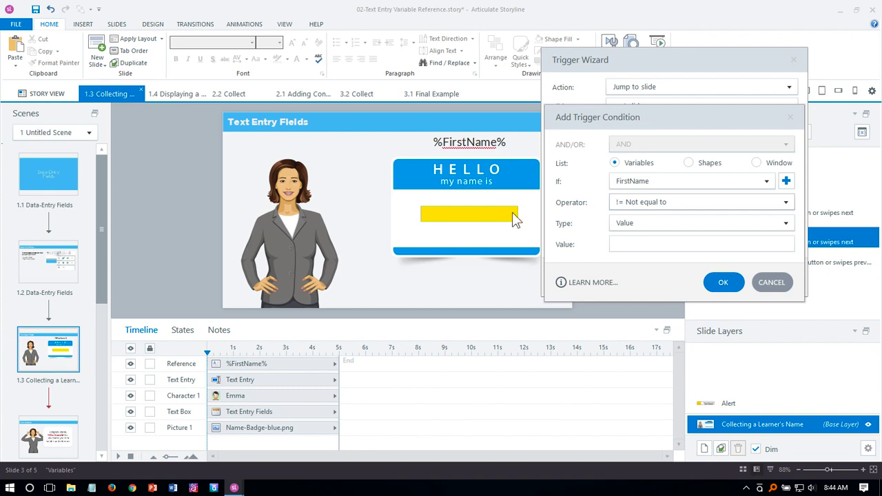
{"action": "left_click", "coordinate": [726, 286]}
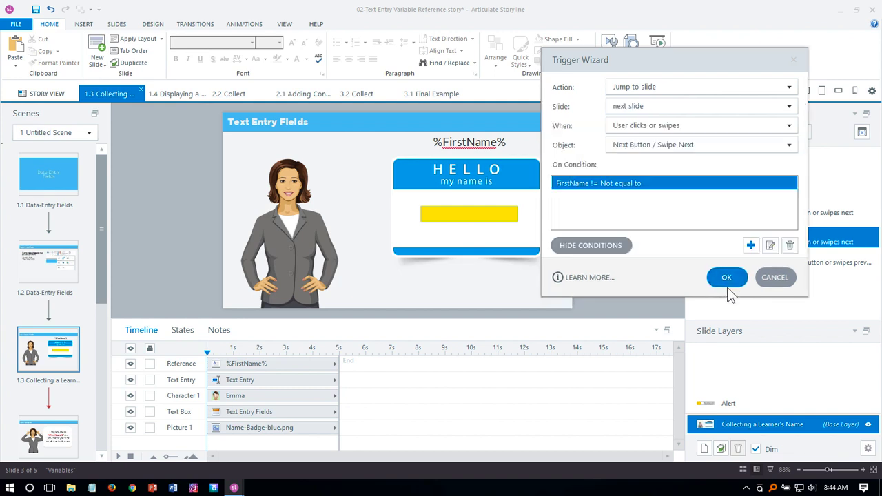
{"action": "left_click", "coordinate": [728, 284]}
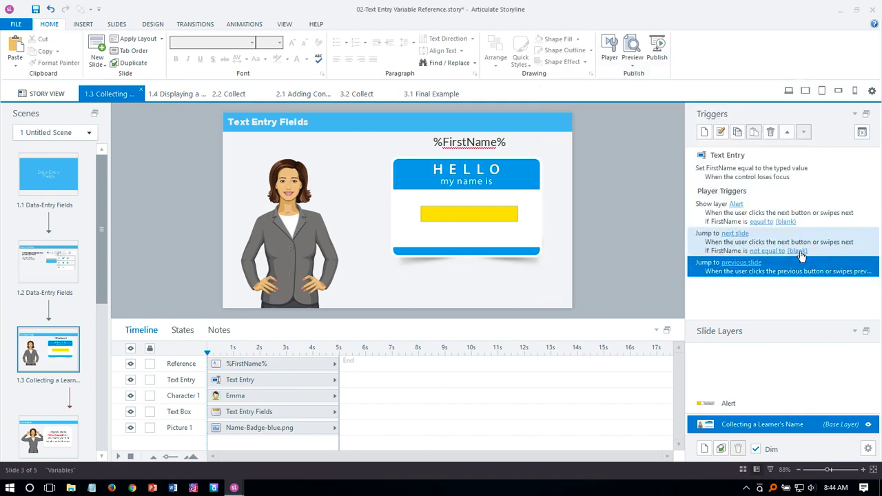
Preview this scene and click Next twice with the name blank to confirm the alert appears.
{"action": "left_click", "coordinate": [829, 249]}
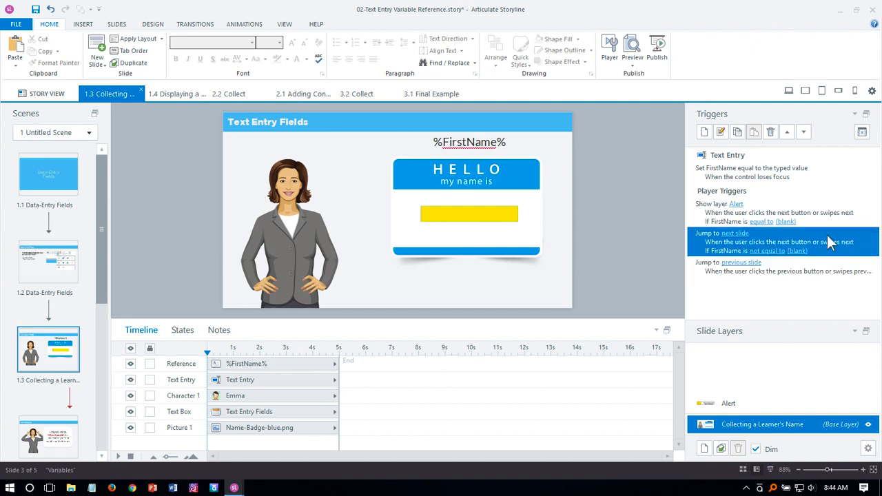
{"action": "left_click", "coordinate": [693, 212]}
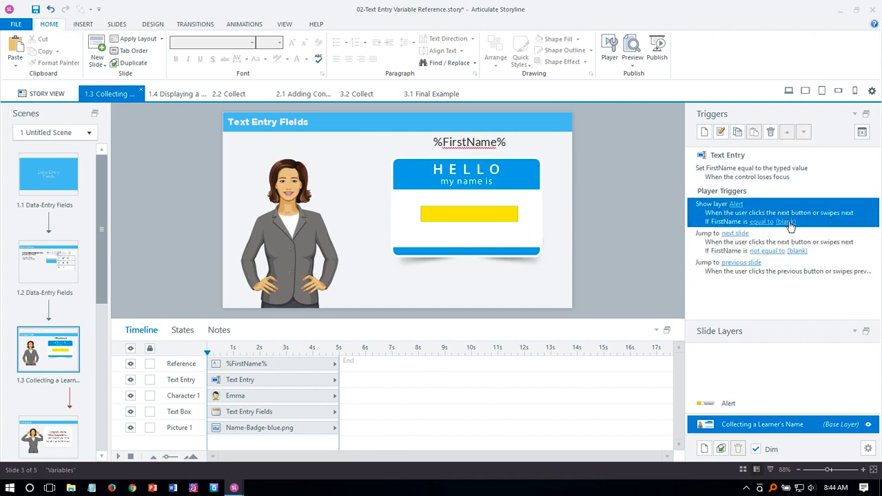
{"action": "left_click", "coordinate": [633, 63]}
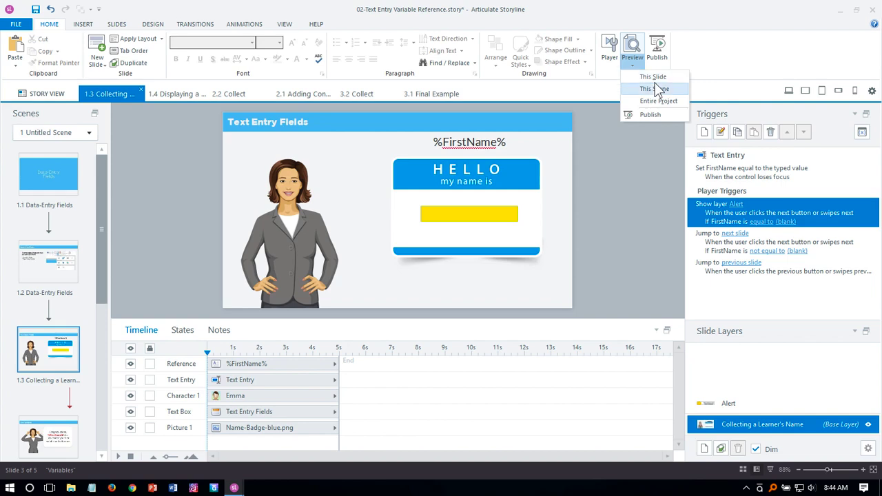
{"action": "left_click", "coordinate": [657, 90]}
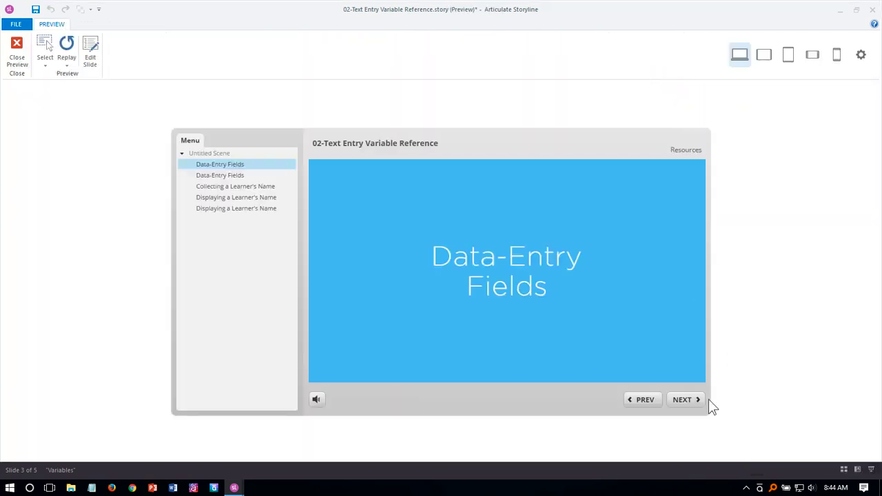
{"action": "left_click", "coordinate": [685, 405]}
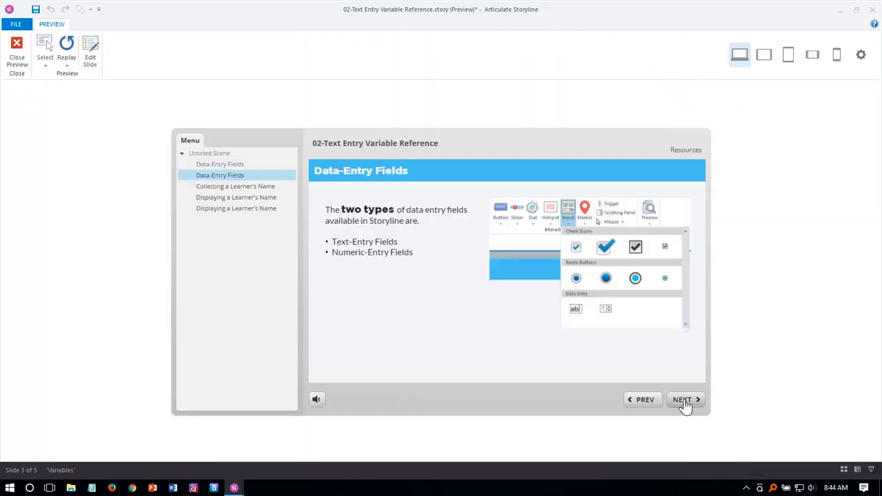
{"action": "left_click", "coordinate": [684, 402]}
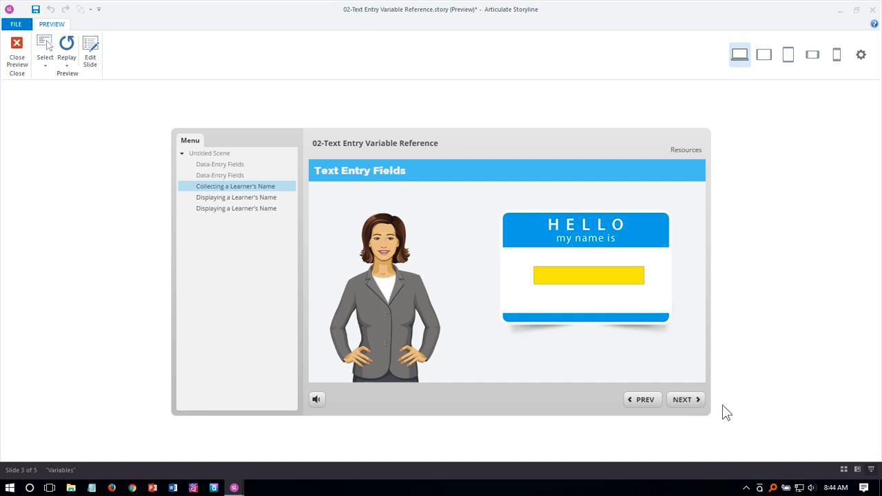
{"action": "left_click", "coordinate": [679, 402]}
{"action": "left_click", "coordinate": [683, 406]}
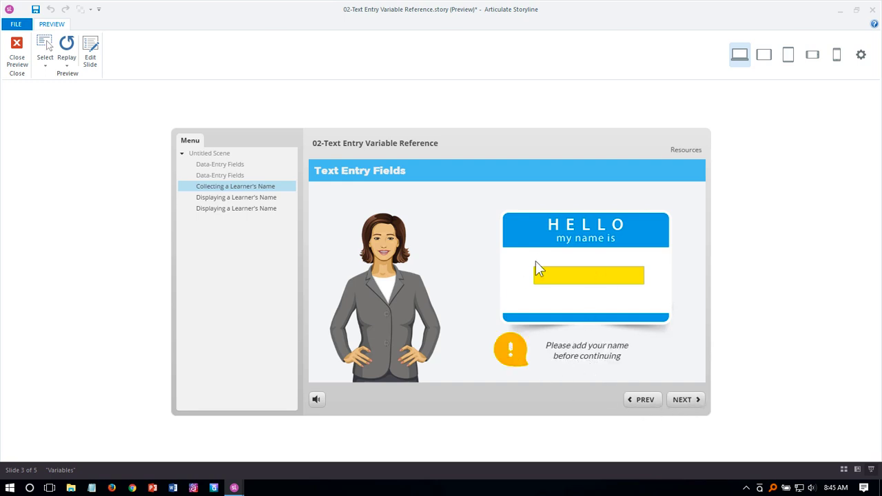
Enter a first name and click Next to reach the final certificate slide.
{"action": "left_click", "coordinate": [576, 273]}
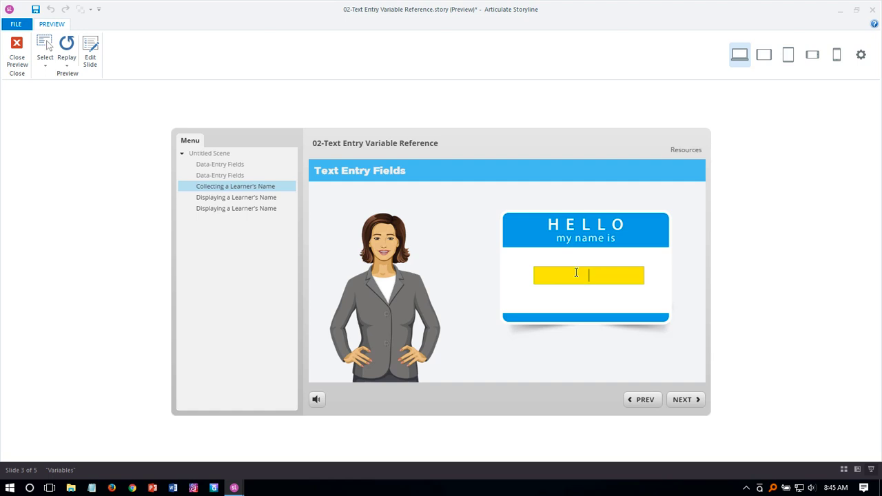
{"action": "type", "text": "DAVID"}
{"action": "left_click", "coordinate": [681, 400]}
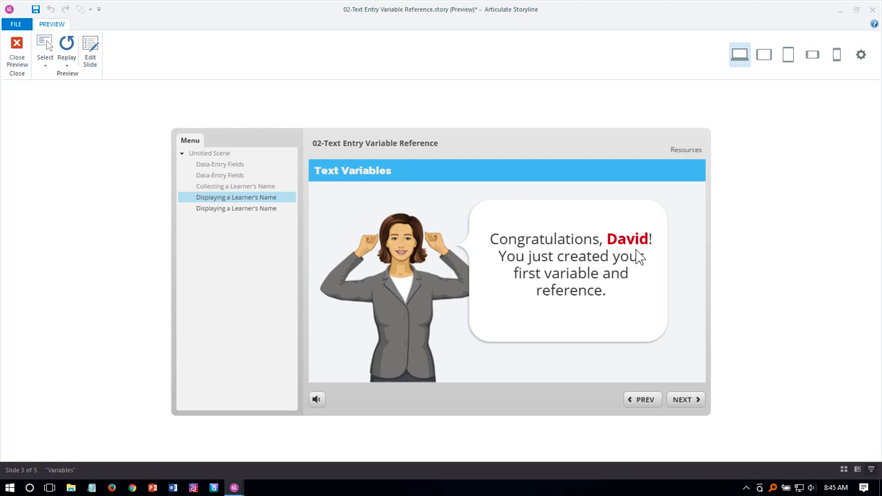
{"action": "left_click", "coordinate": [689, 399]}
Back in the editor, drag the %FirstName% reference off the slide onto the grey stage at right.
{"action": "left_click", "coordinate": [17, 47]}
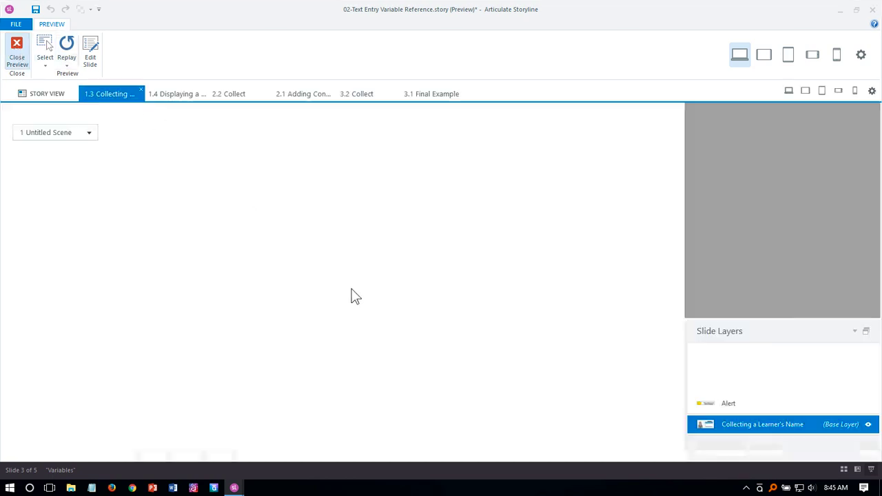
{"action": "left_click_drag", "start_coordinate": [460, 149], "coordinate": [613, 170]}
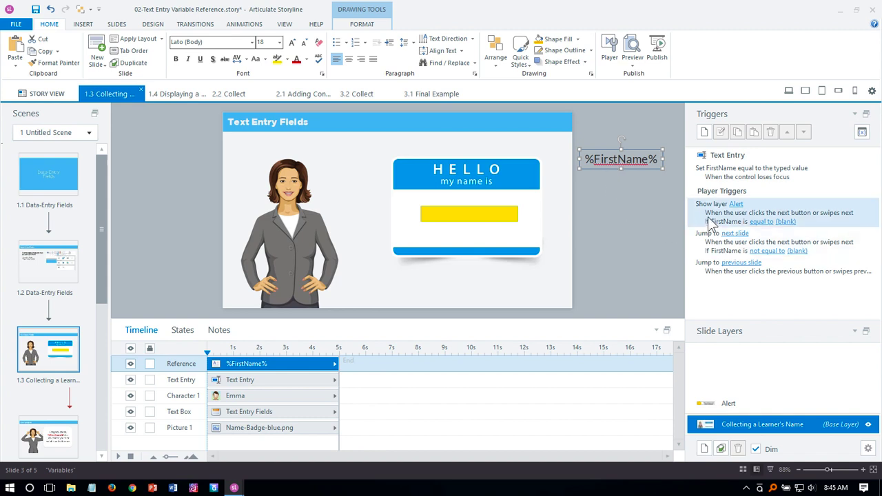
{"action": "left_click", "coordinate": [508, 213]}
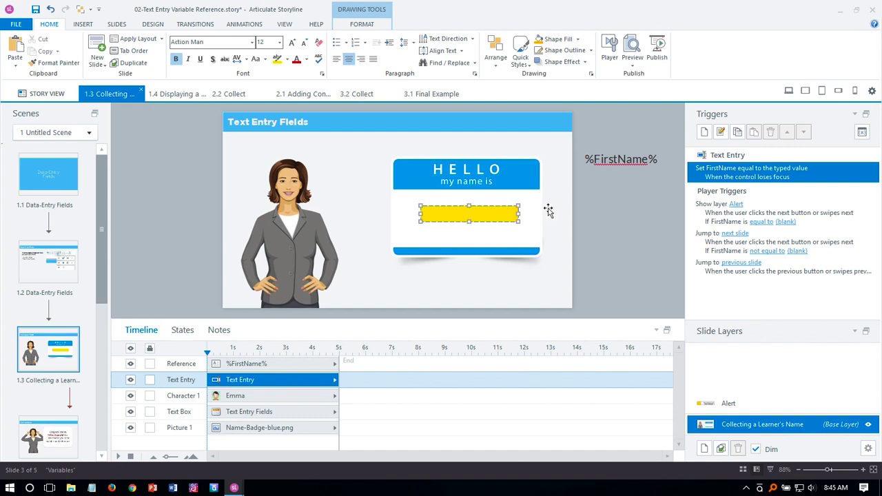
{"action": "left_click", "coordinate": [590, 214]}
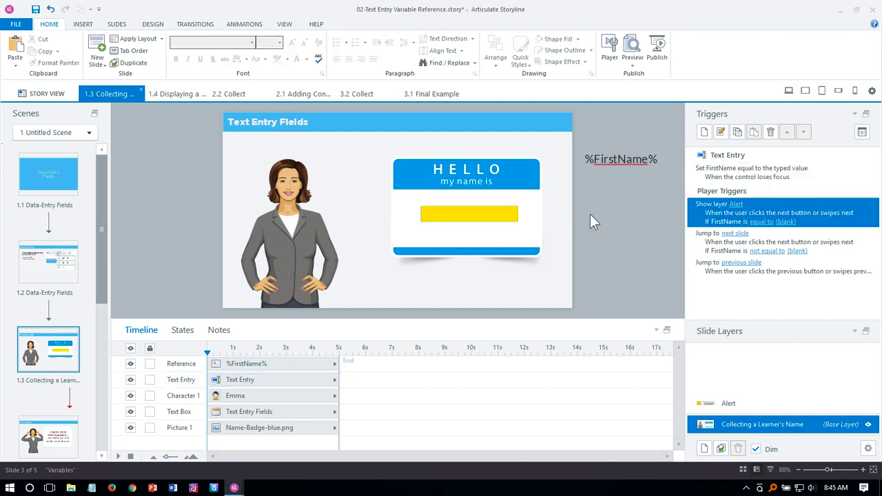